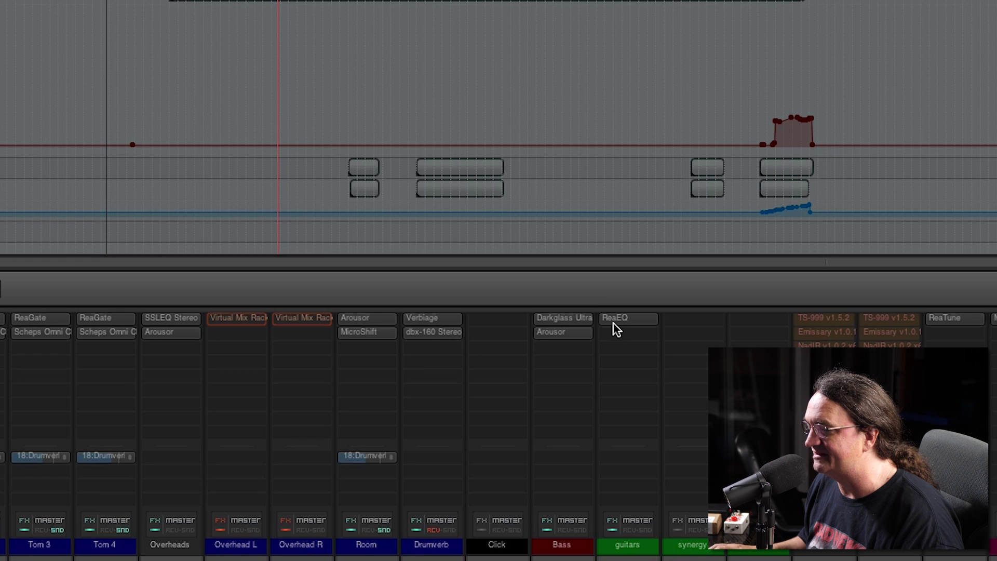
Open ReaEQ on the guitars folder, enlarge the guitars Volume lane, and start playback for the analyser.
click(614, 322)
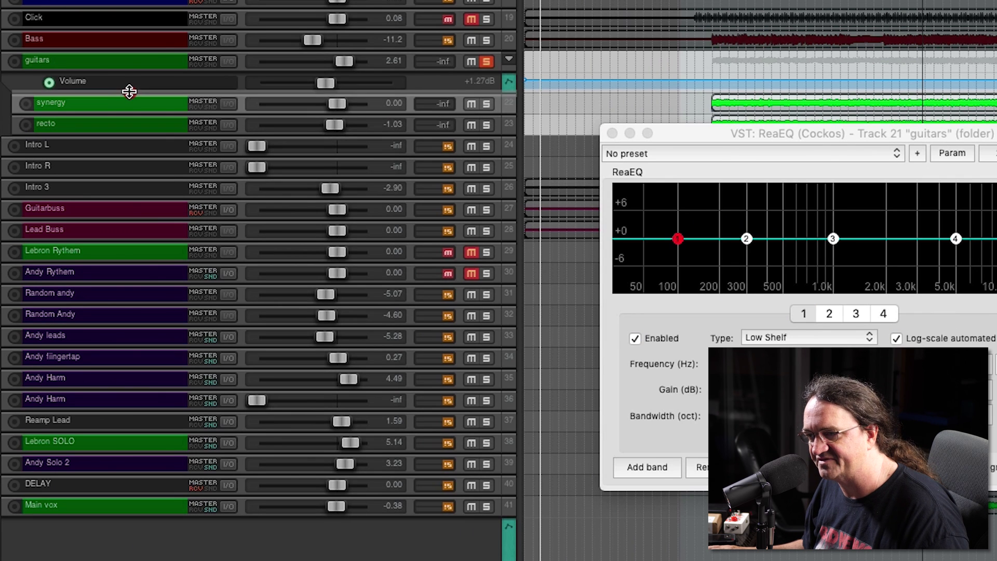
click(126, 94)
drag(127, 93, 159, 313)
drag(814, 130, 996, 0)
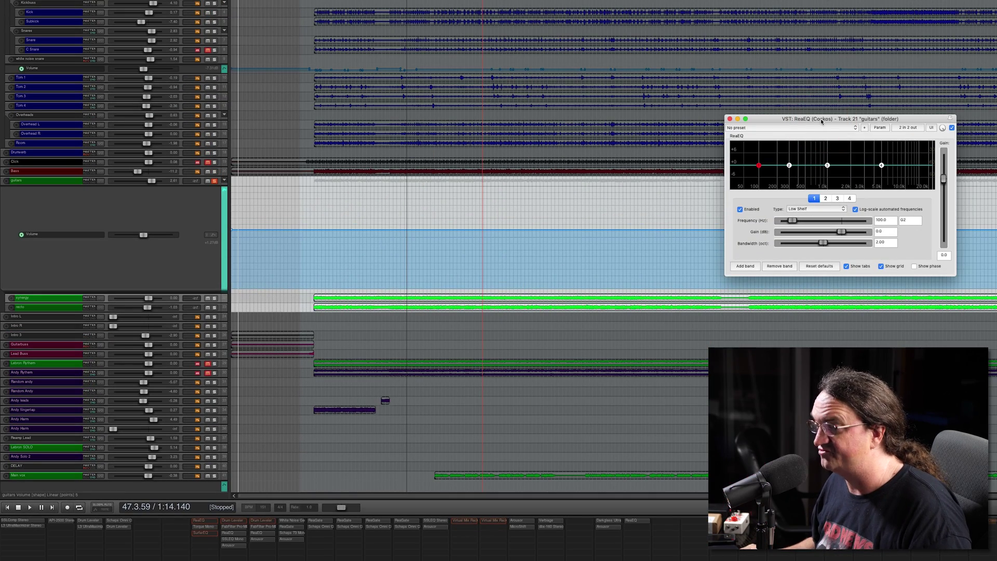
key(space)
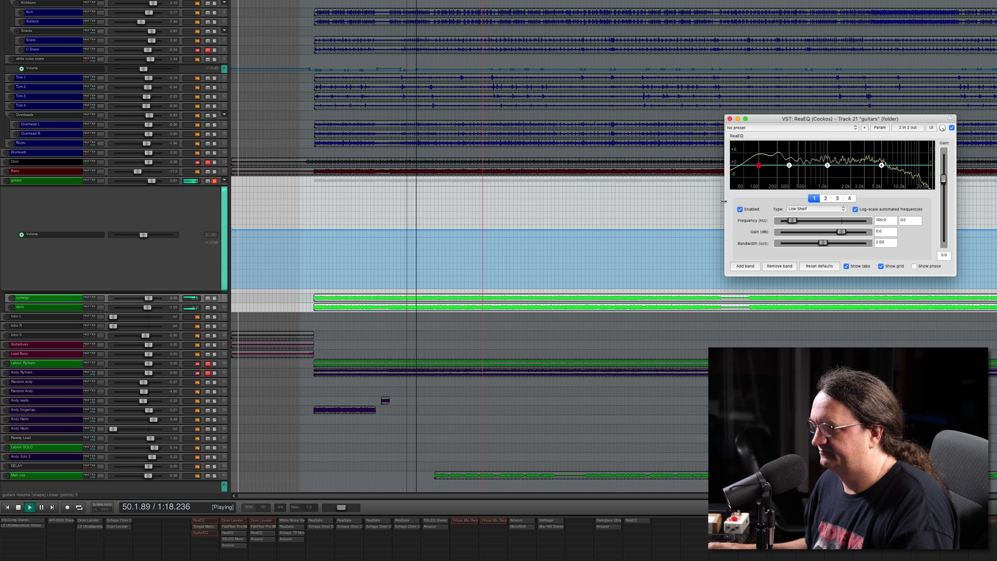
Centre and enlarge the ReaEQ window to nearly full screen, then stop playback.
drag(890, 120, 593, 110)
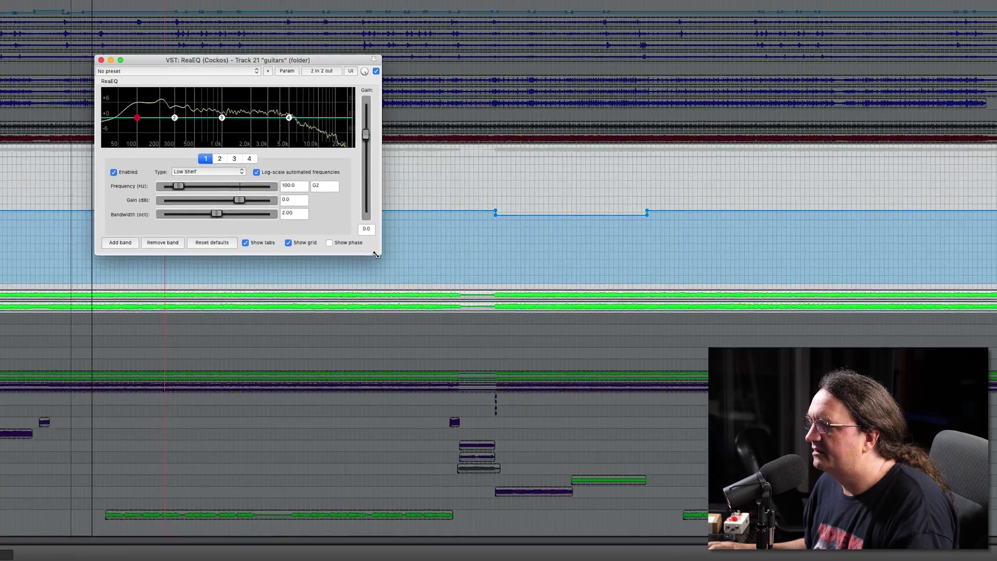
drag(376, 254, 699, 486)
key(space)
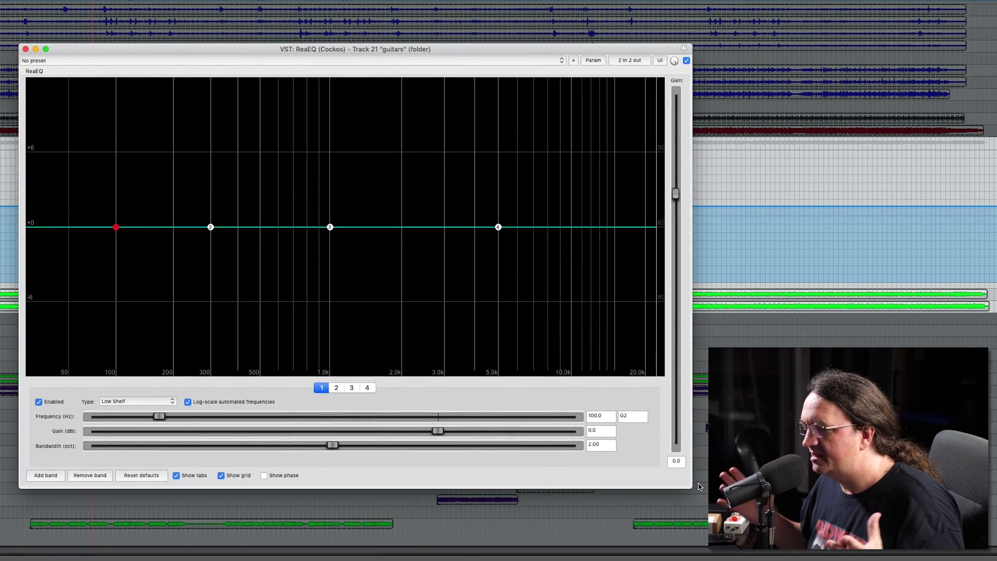
Inspect ReaEQ's four flat default bands, including band 3's filter type choices, without changing anything.
click(336, 387)
click(351, 388)
click(367, 388)
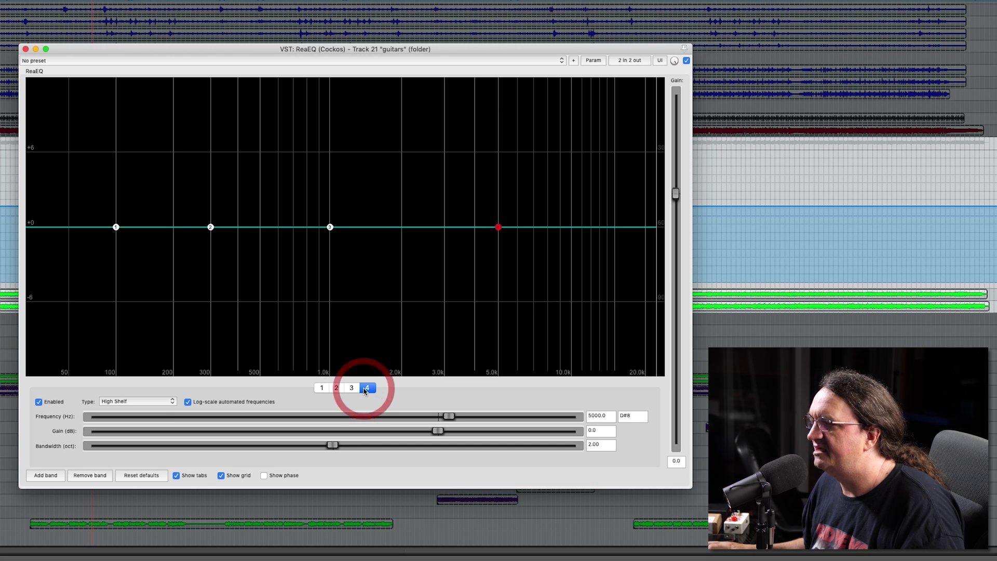
click(321, 388)
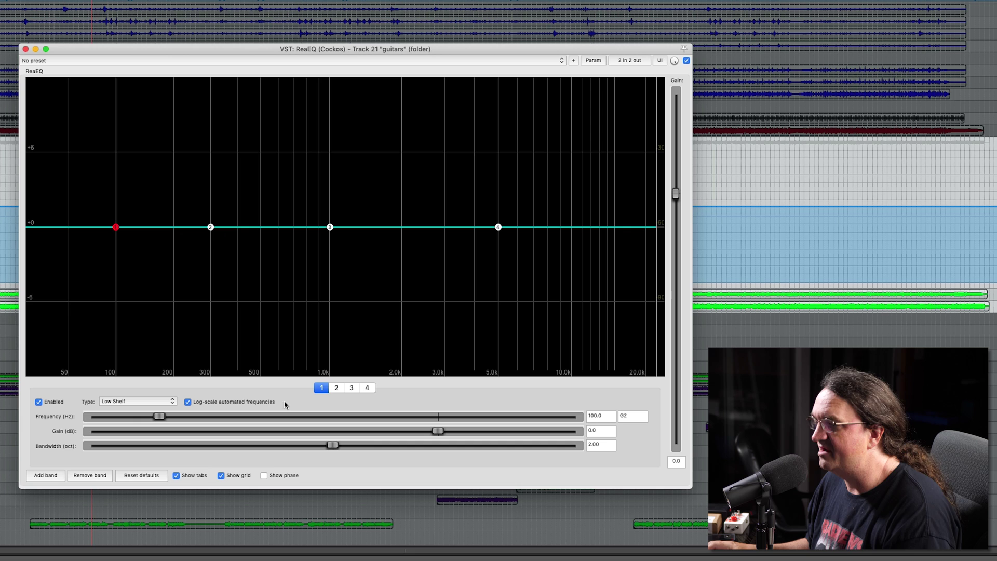
click(337, 387)
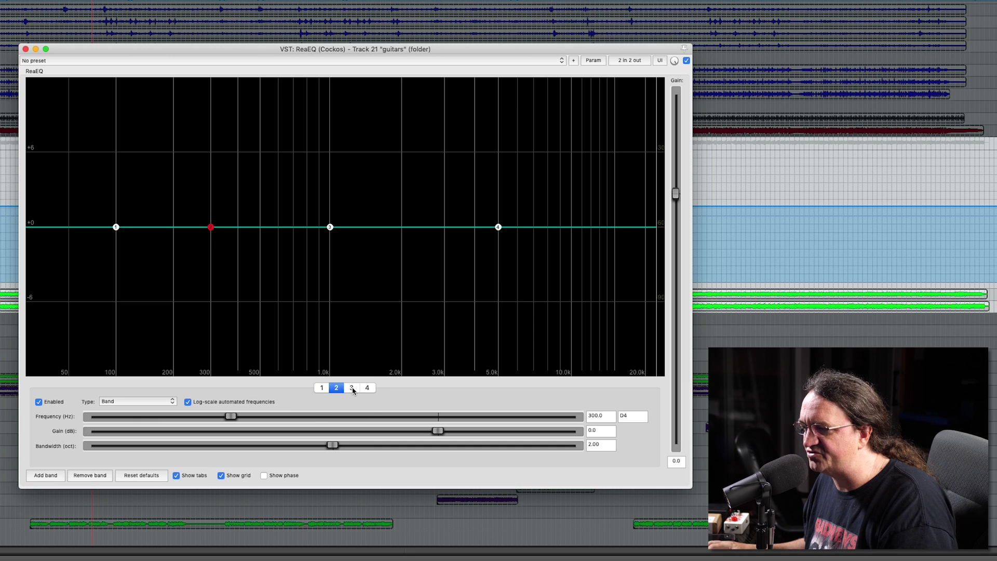
click(352, 387)
click(367, 388)
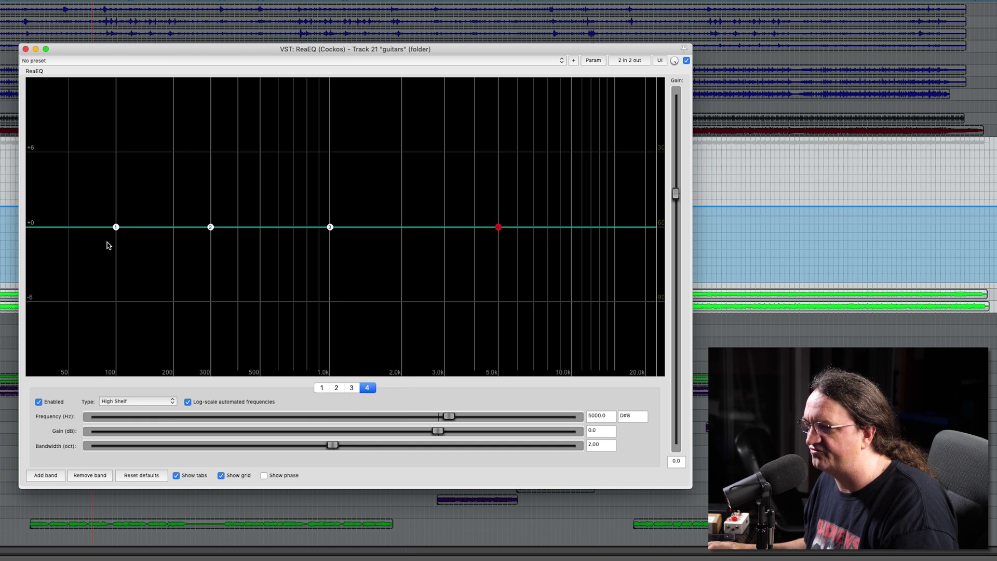
click(116, 227)
click(210, 227)
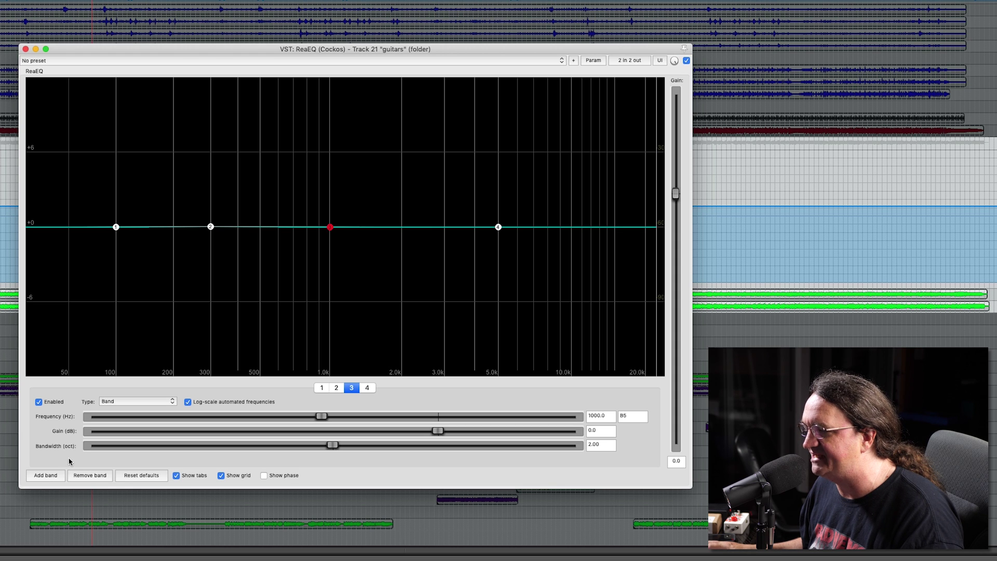
click(125, 401)
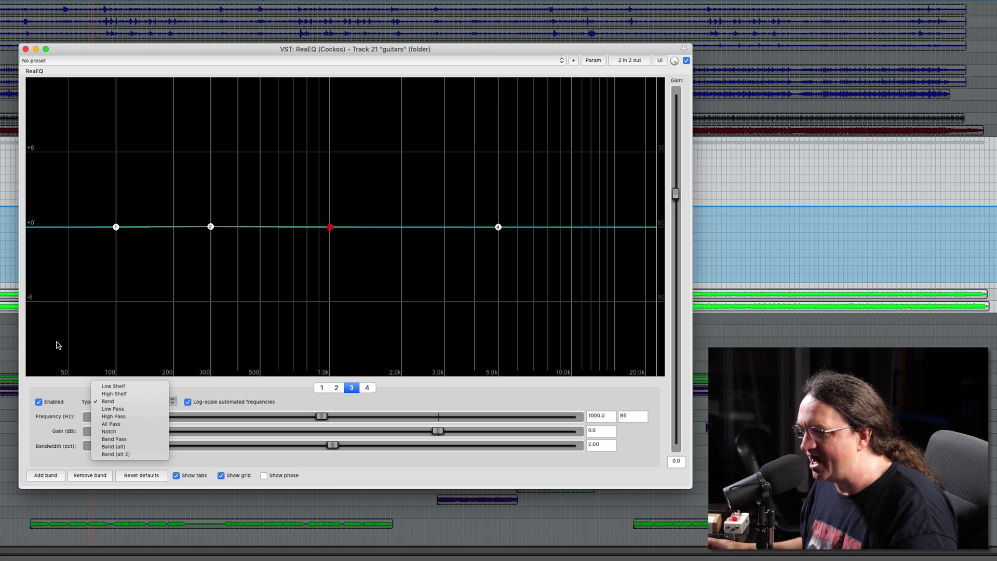
click(71, 56)
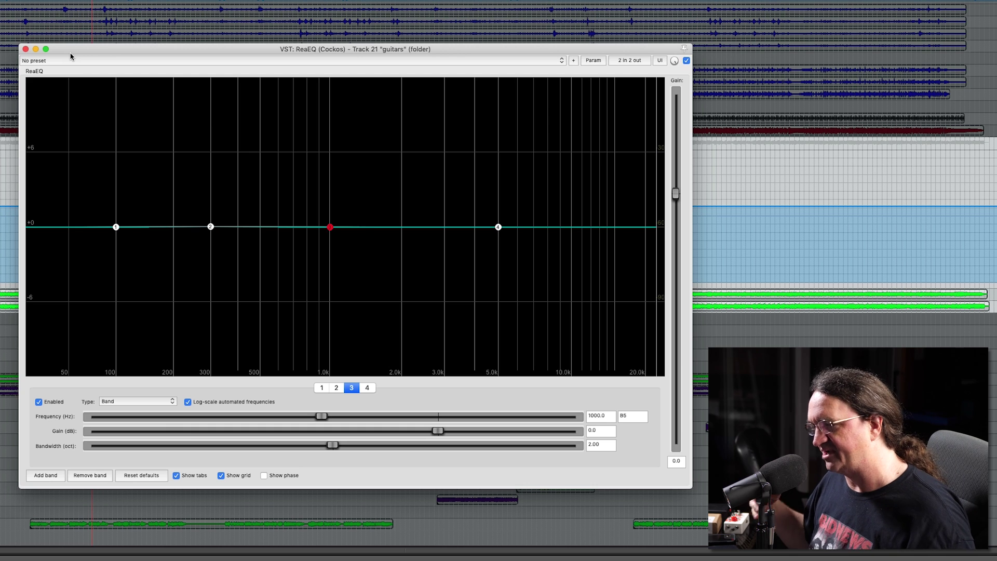
With playback running, move band 1's low shelf to about 217 Hz and band 4's high shelf to about 5.6 kHz.
key(space)
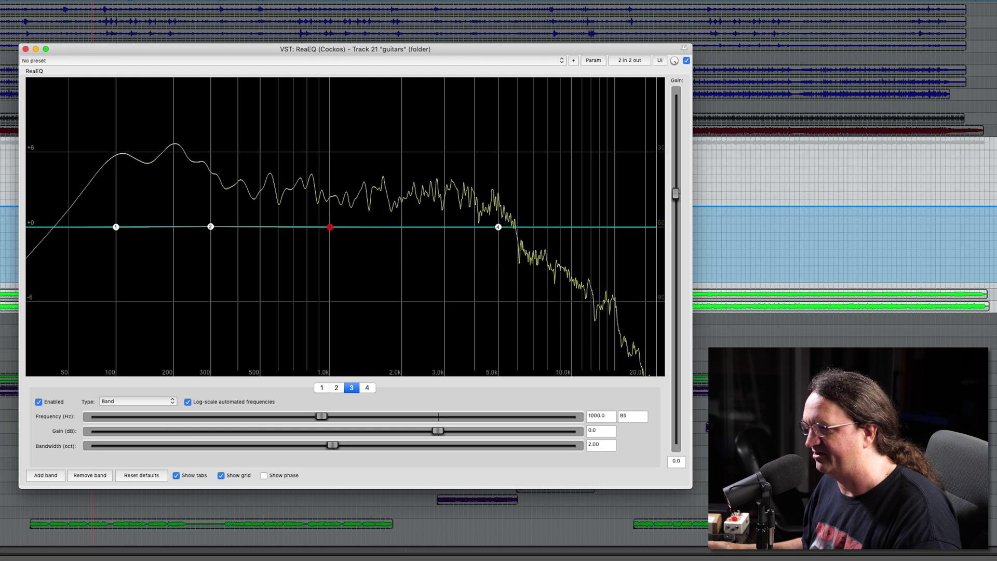
drag(115, 229, 182, 244)
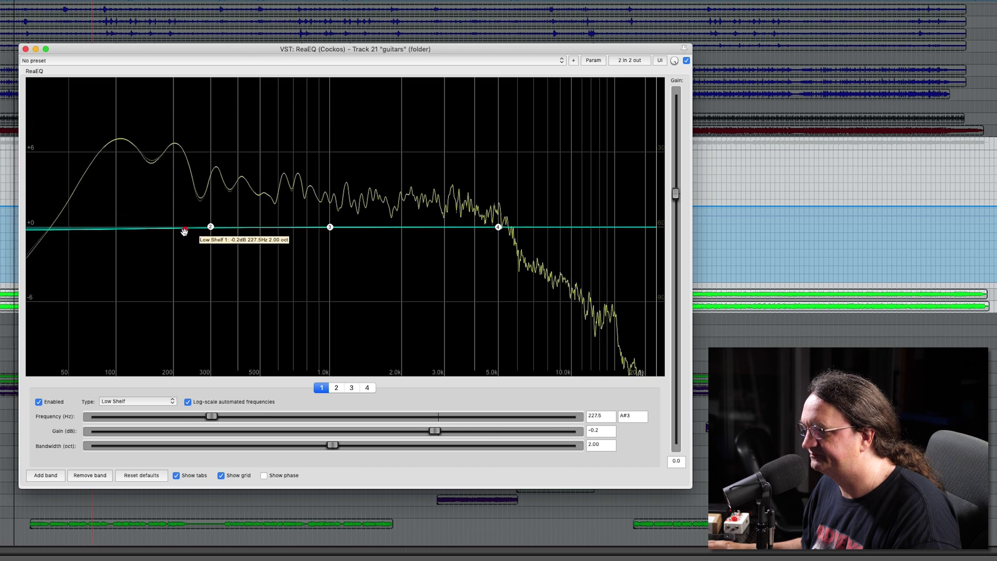
mouse_move(500, 229)
mouse_down()
mouse_move(514, 117)
mouse_move(510, 229)
mouse_up()
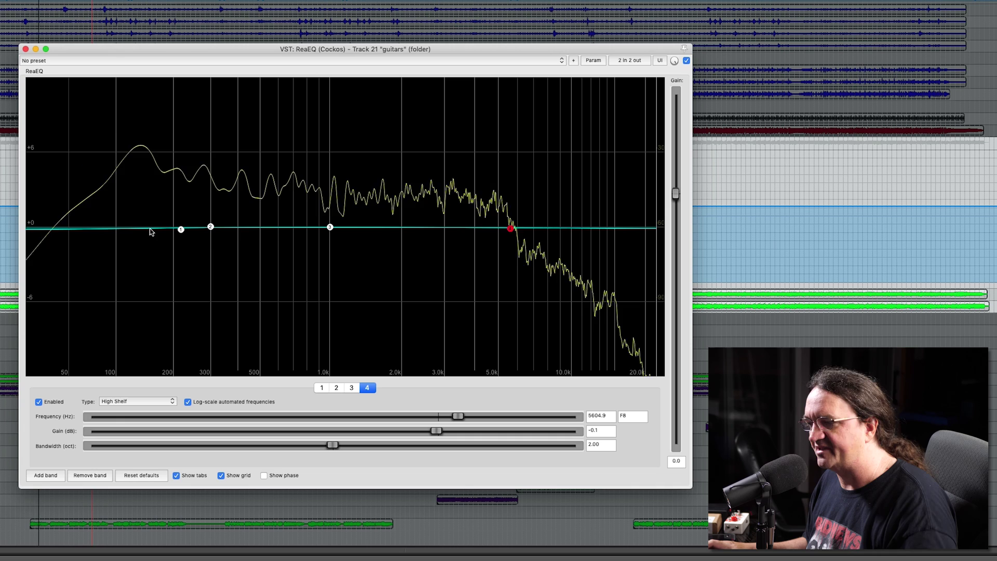
Make band 4 a High Pass filter and sweep its cutoff down to about 99 Hz.
click(117, 401)
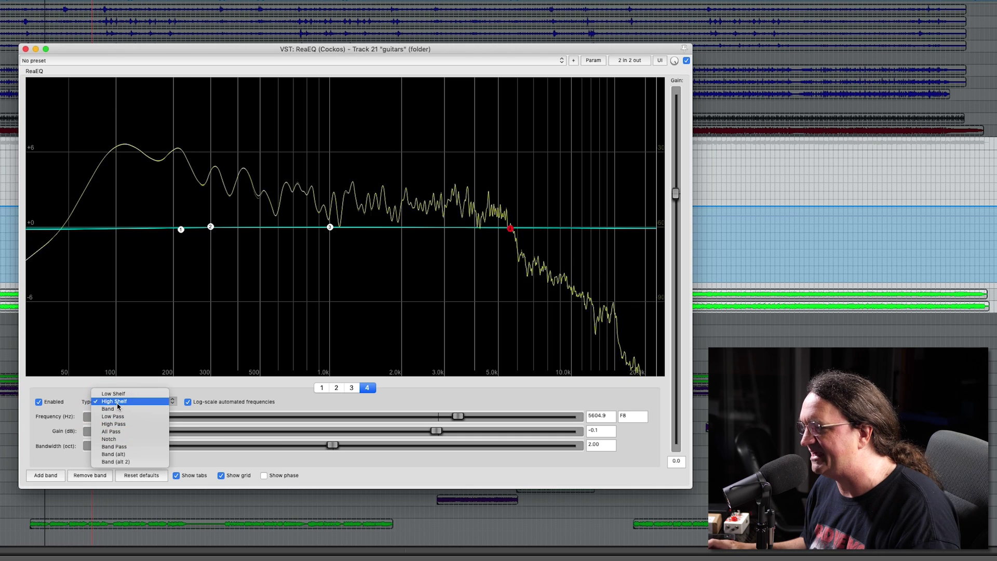
click(122, 425)
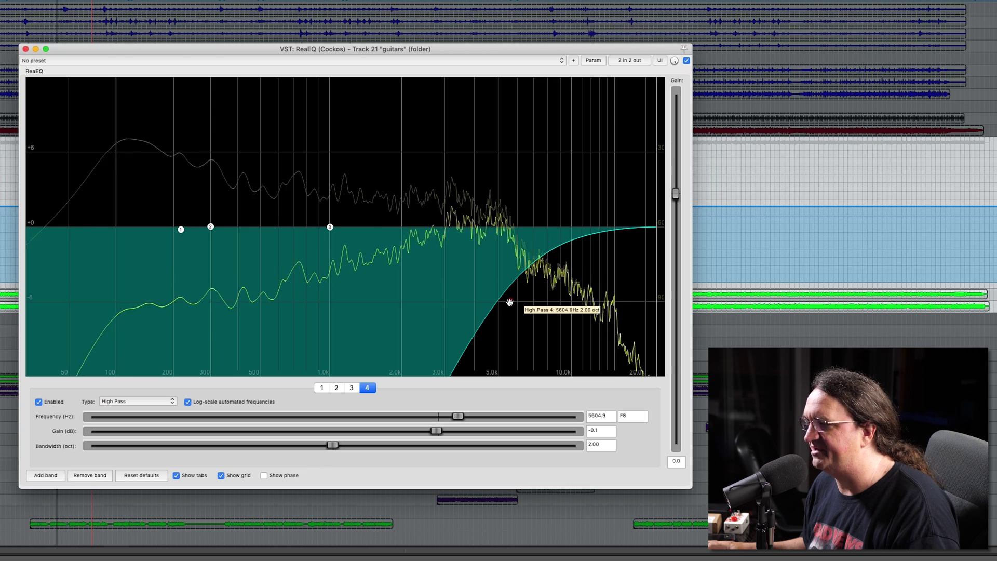
drag(508, 304, 113, 295)
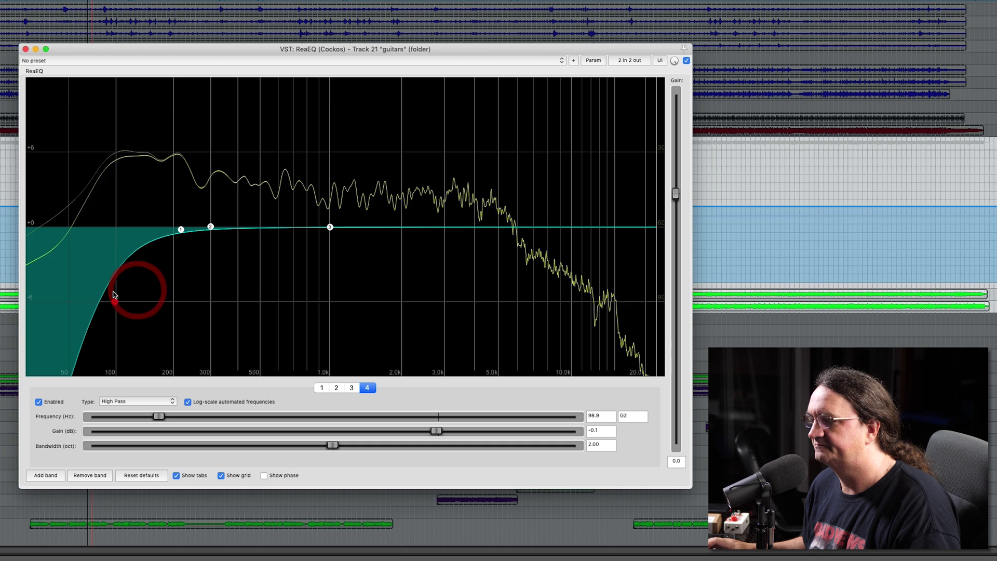
Switch band 4 off, then make band 1 a Low Pass filter swept up to 24000 Hz.
click(38, 402)
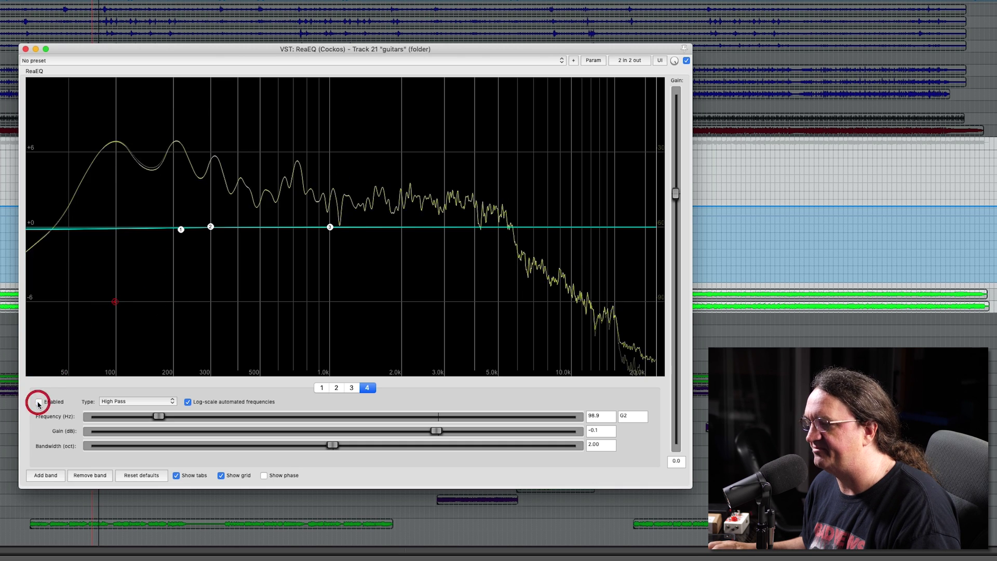
click(322, 387)
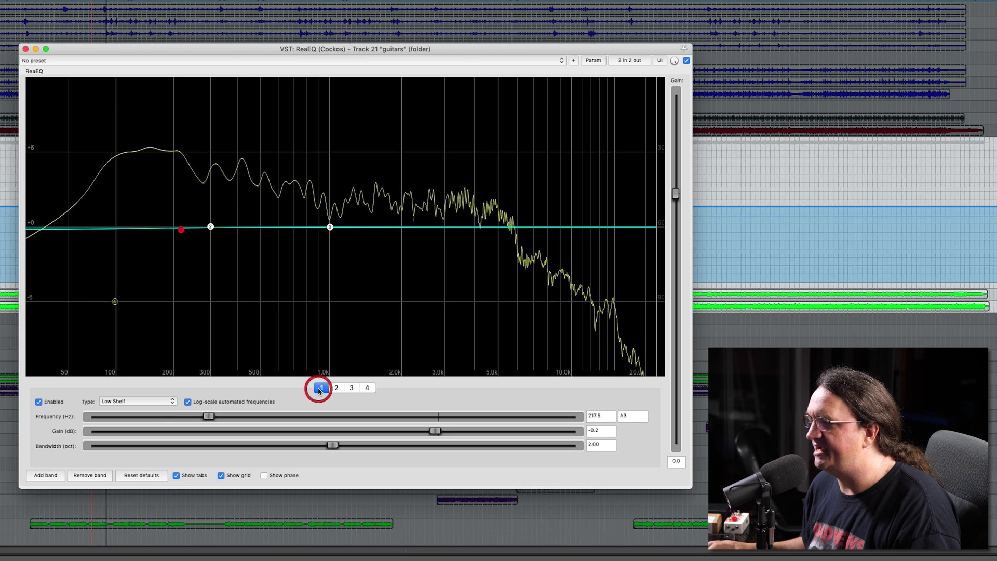
click(124, 402)
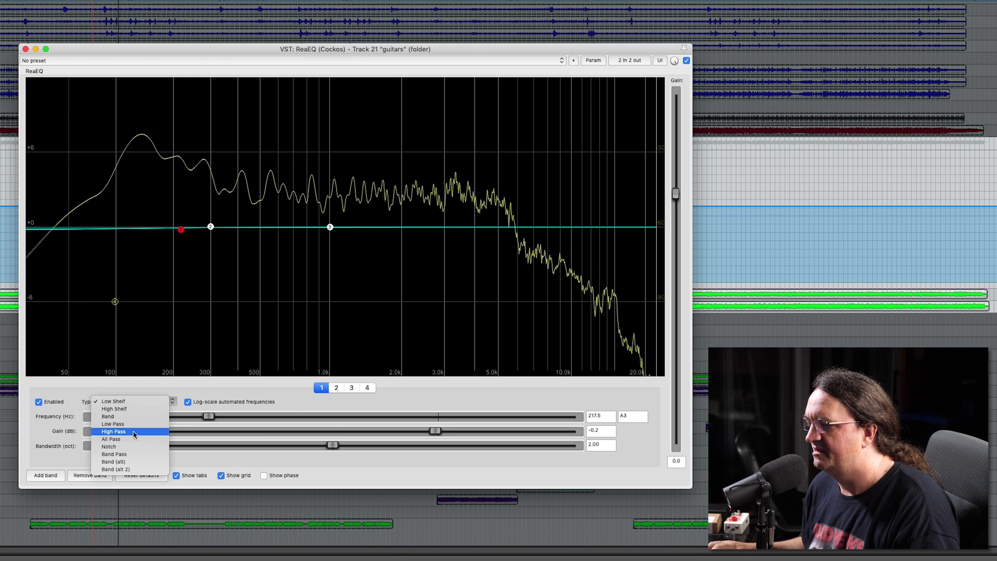
click(134, 425)
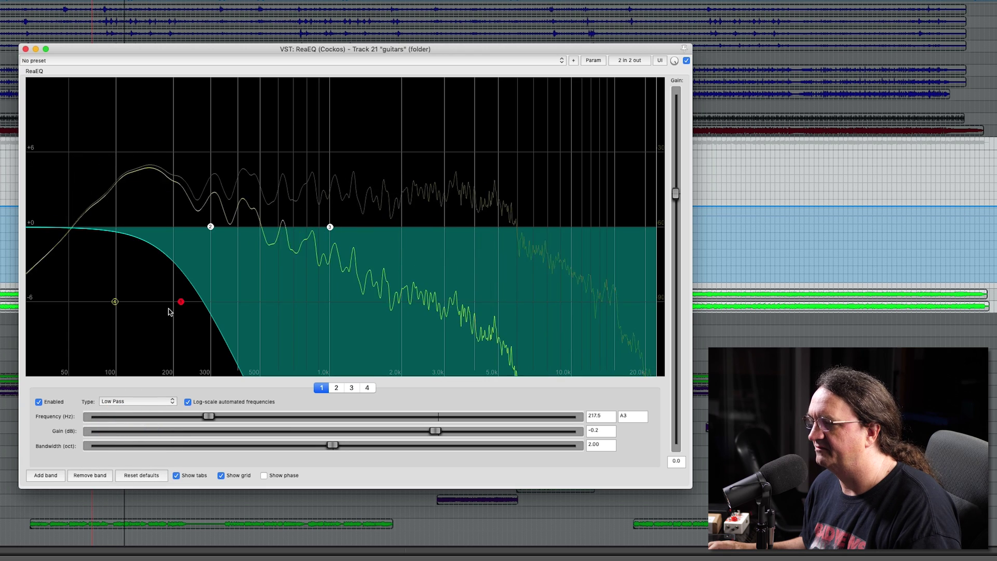
drag(182, 305, 126, 304)
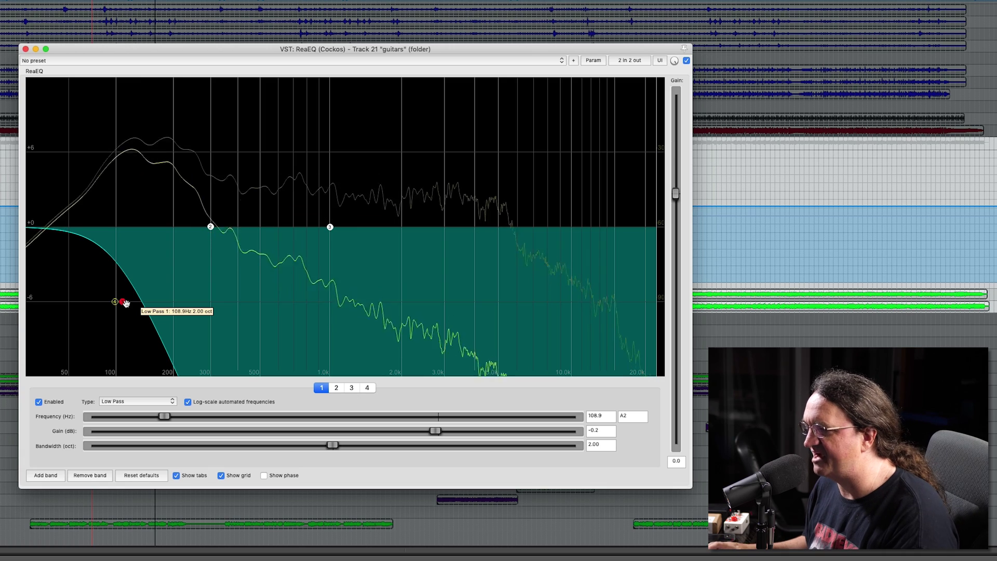
drag(126, 303, 582, 276)
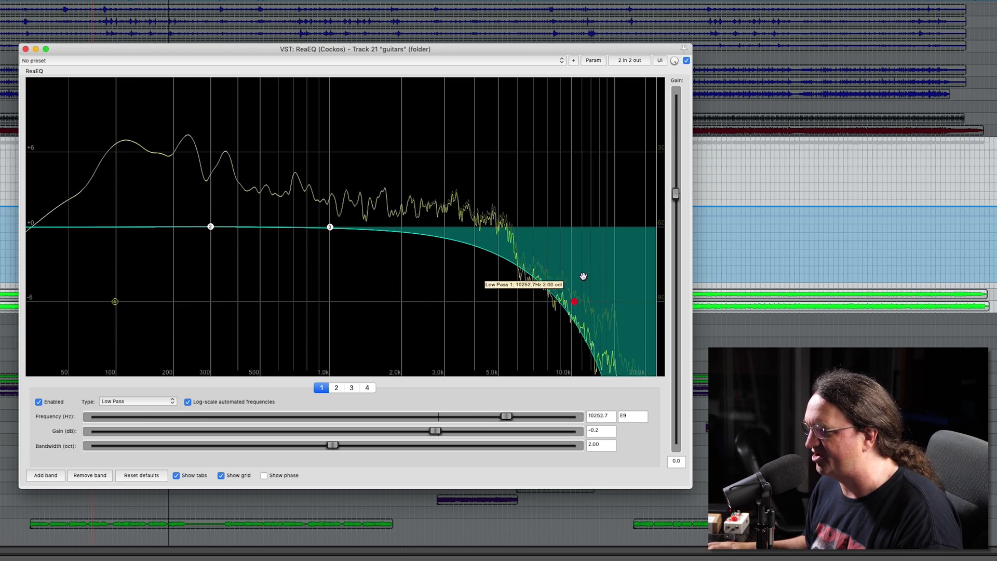
Make band 1 an enabled Band Pass filter centred at about 2840 Hz, 2.00 octaves wide.
click(38, 401)
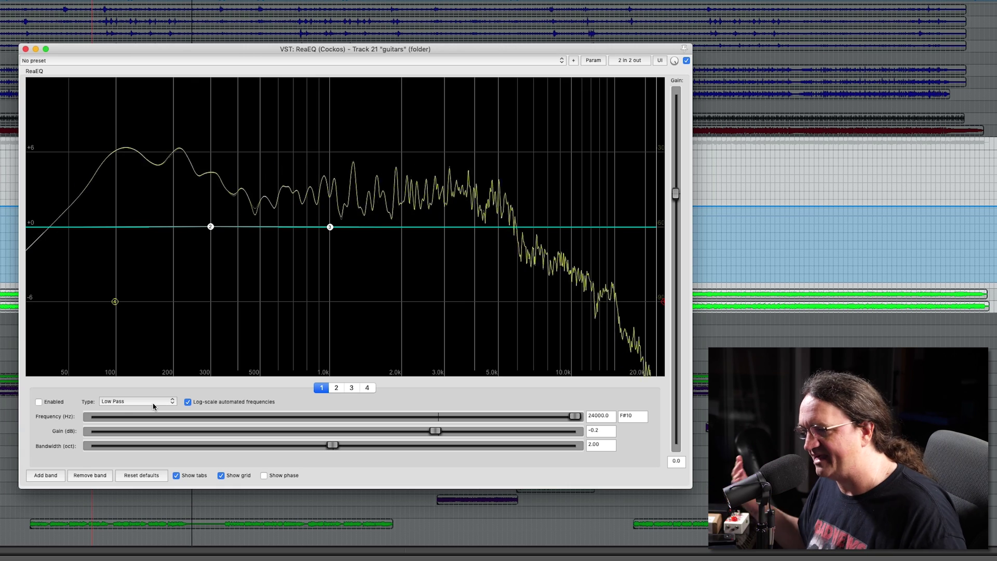
click(134, 401)
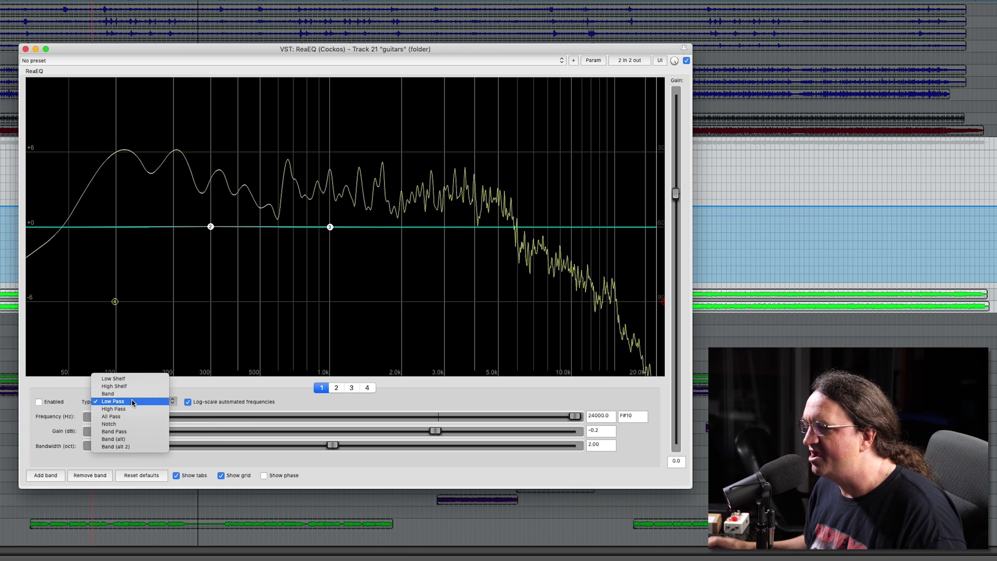
click(144, 432)
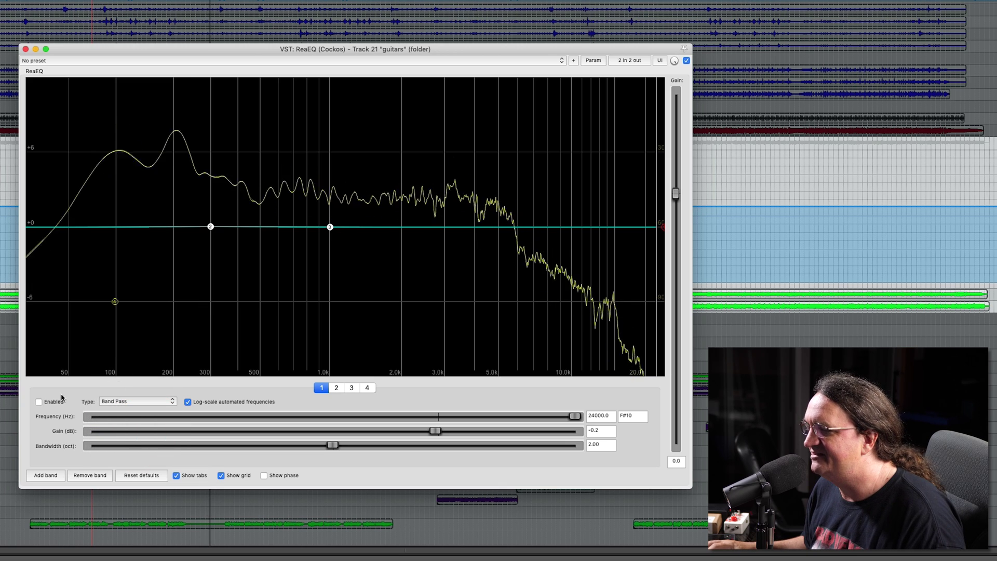
click(39, 402)
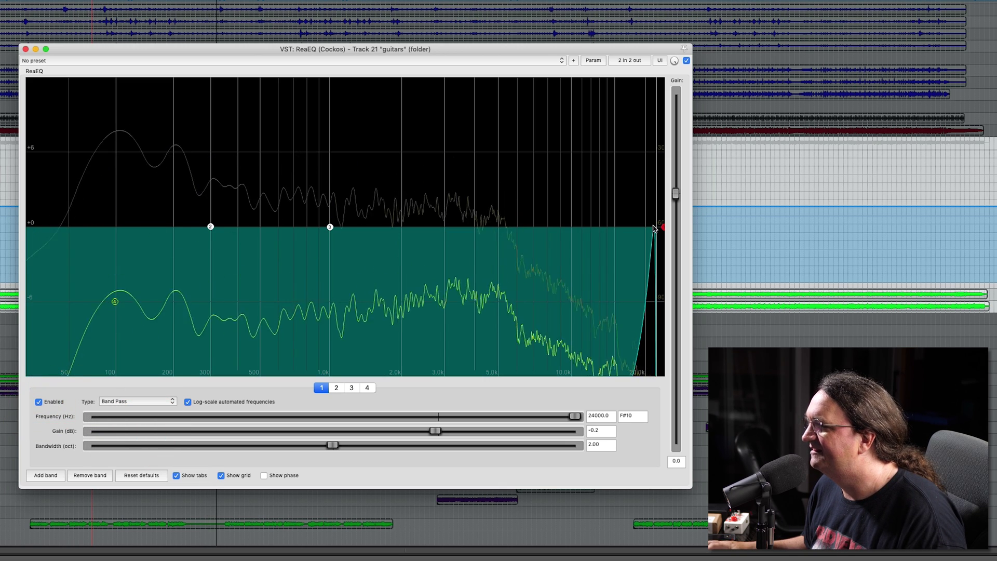
drag(572, 416, 394, 416)
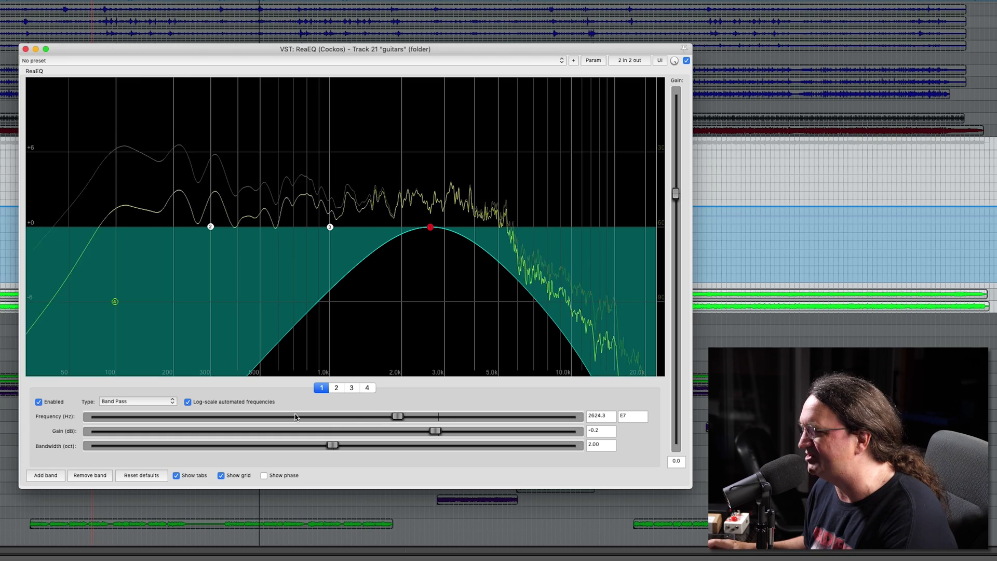
drag(399, 416, 408, 416)
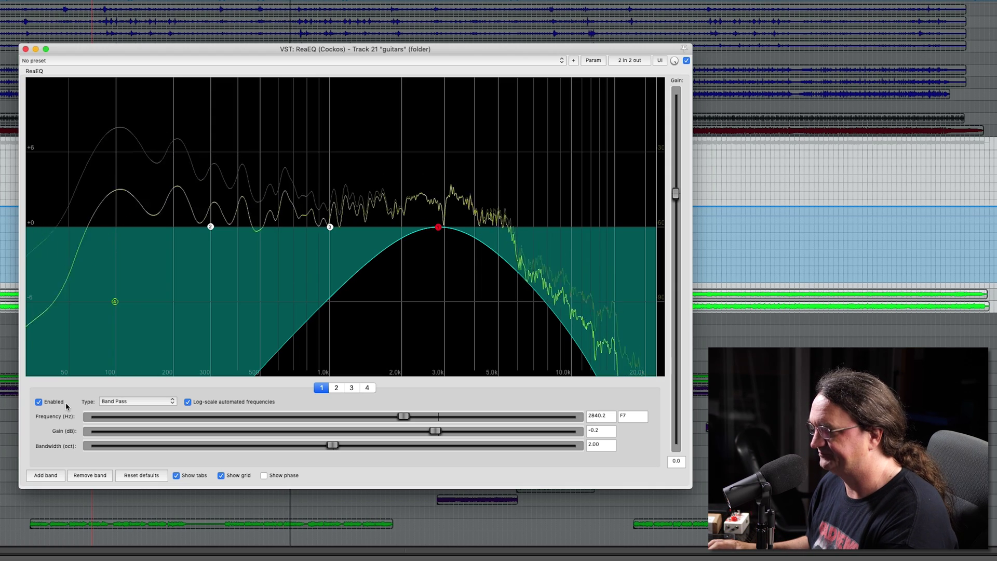
Make band 1 a Notch filter and tune it to about 2530 Hz with 0.39-octave bandwidth.
click(138, 402)
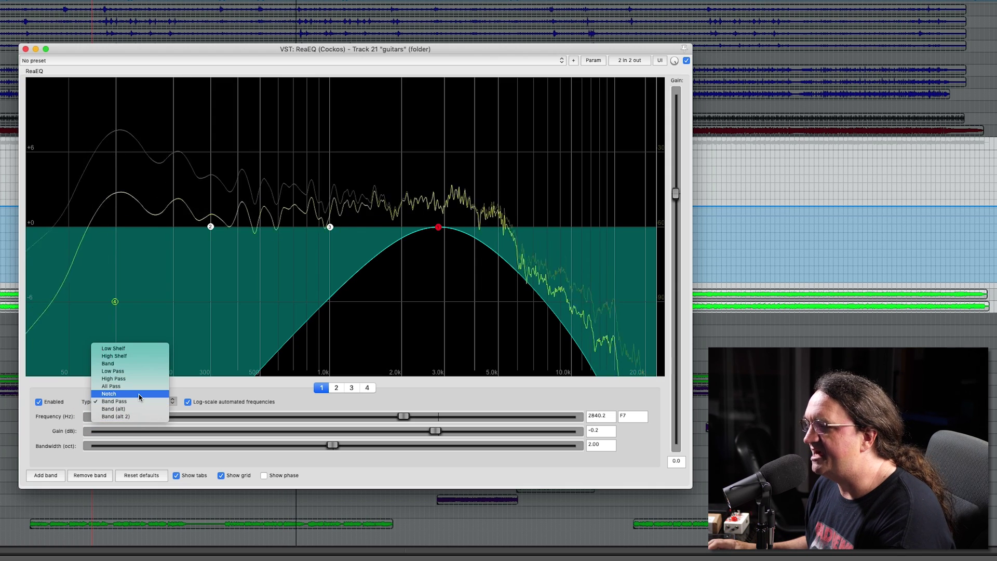
click(139, 396)
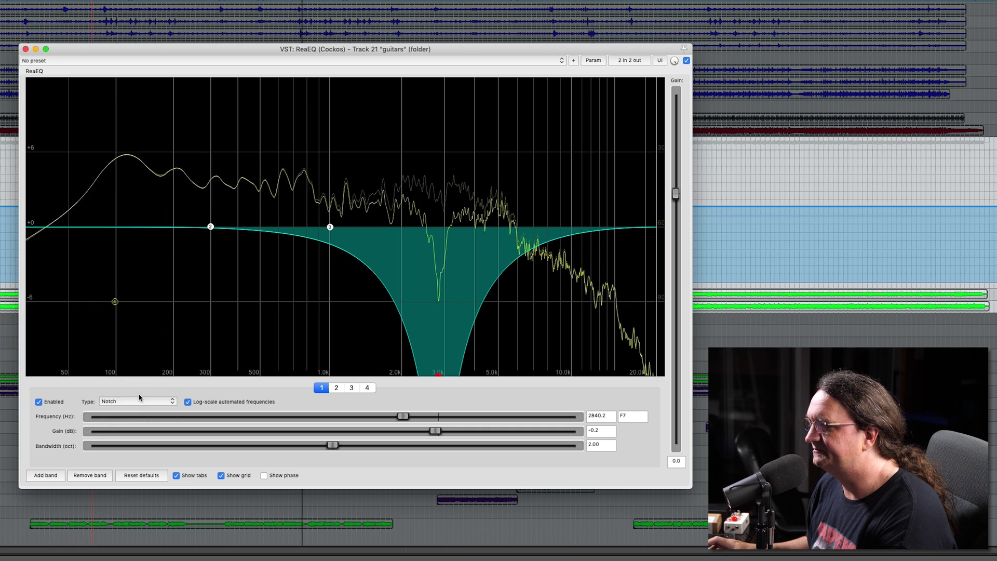
drag(200, 446, 72, 448)
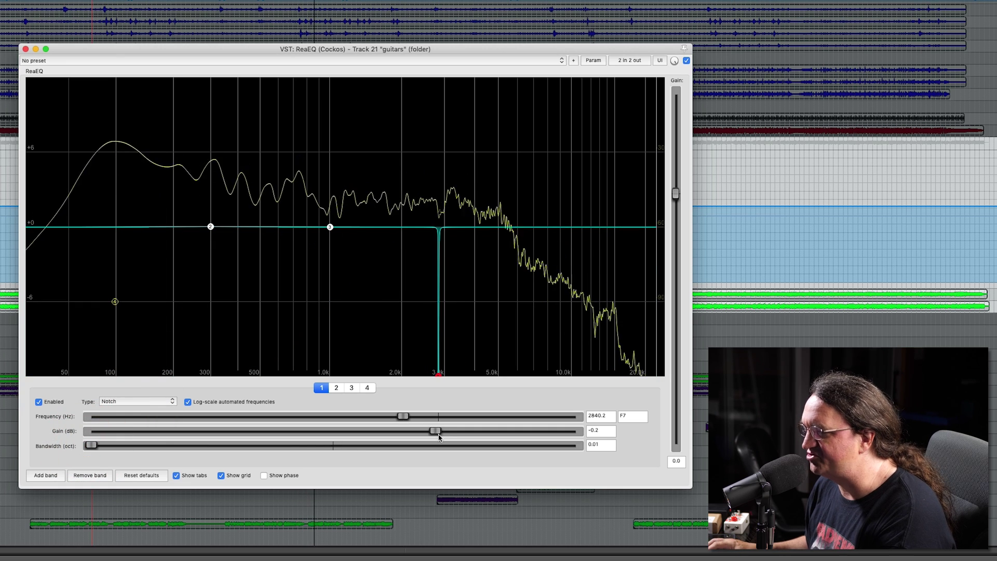
mouse_move(438, 436)
mouse_down()
mouse_move(507, 430)
mouse_move(419, 433)
mouse_up()
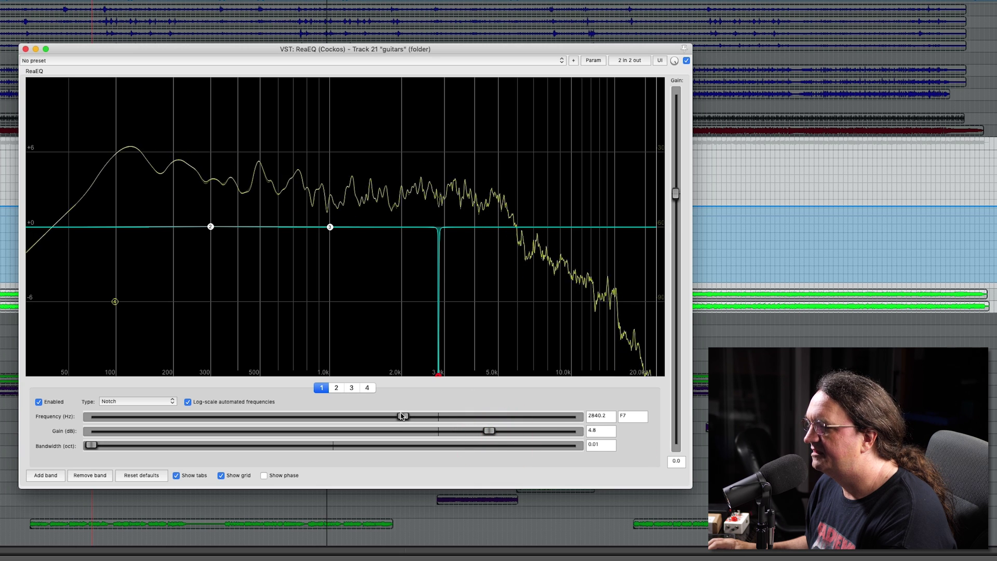
drag(402, 416, 151, 400)
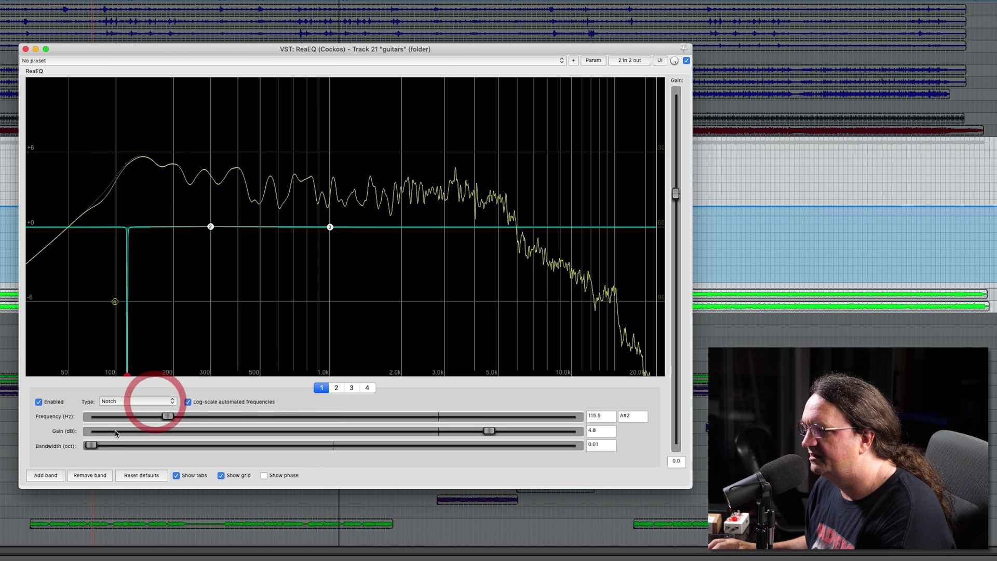
drag(91, 446, 115, 445)
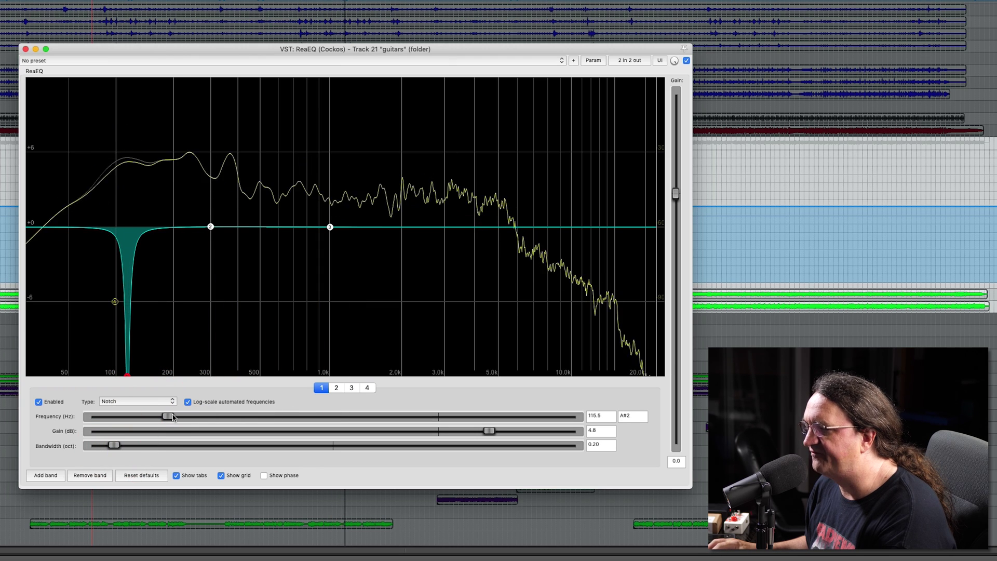
drag(167, 416, 495, 410)
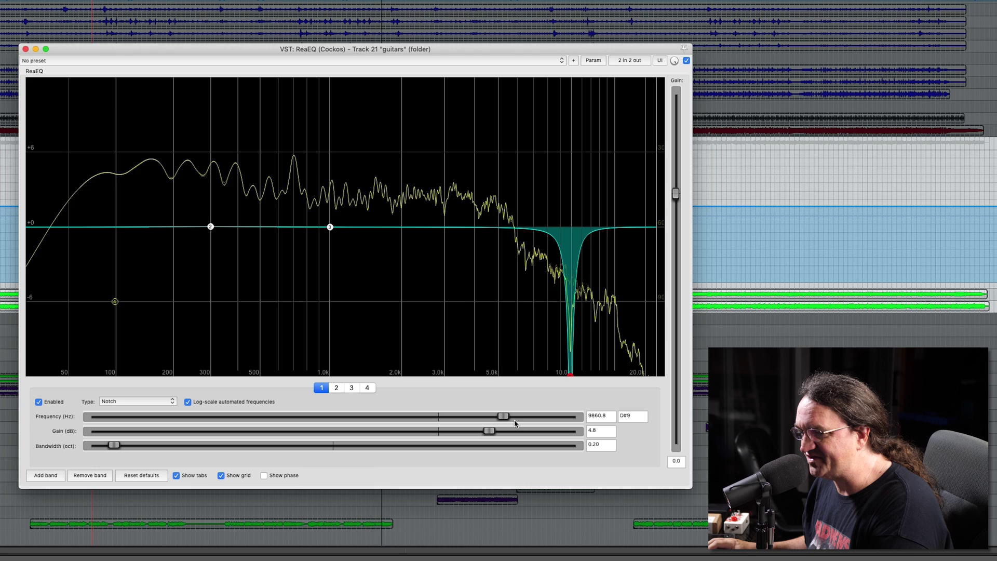
drag(507, 419, 353, 419)
drag(114, 445, 138, 445)
drag(353, 416, 397, 400)
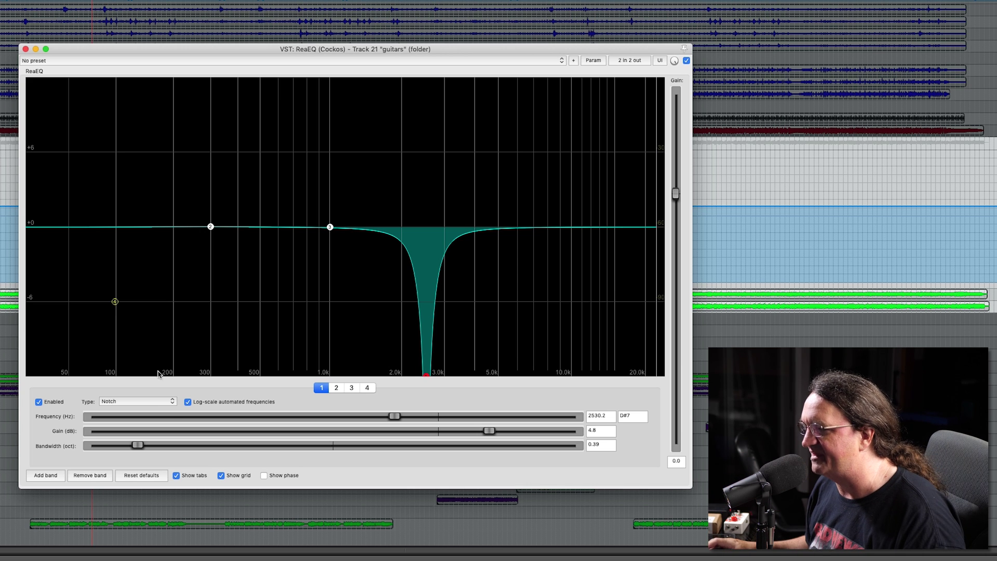
Turn band 1 into a Band filter cutting -2.9 dB at about 4.6 kHz, 0.66 octaves wide, then stop playback.
click(138, 401)
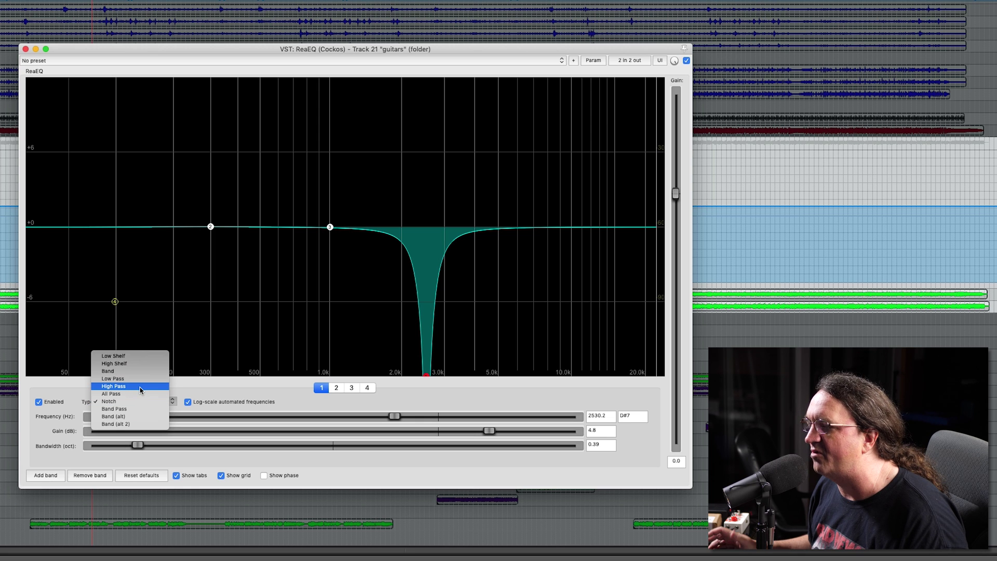
click(137, 371)
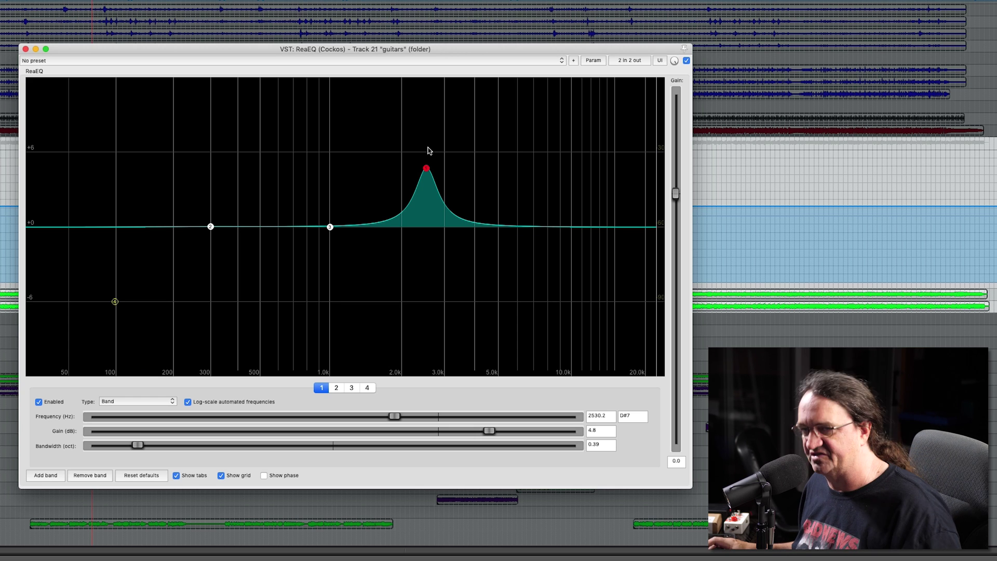
drag(426, 168, 267, 193)
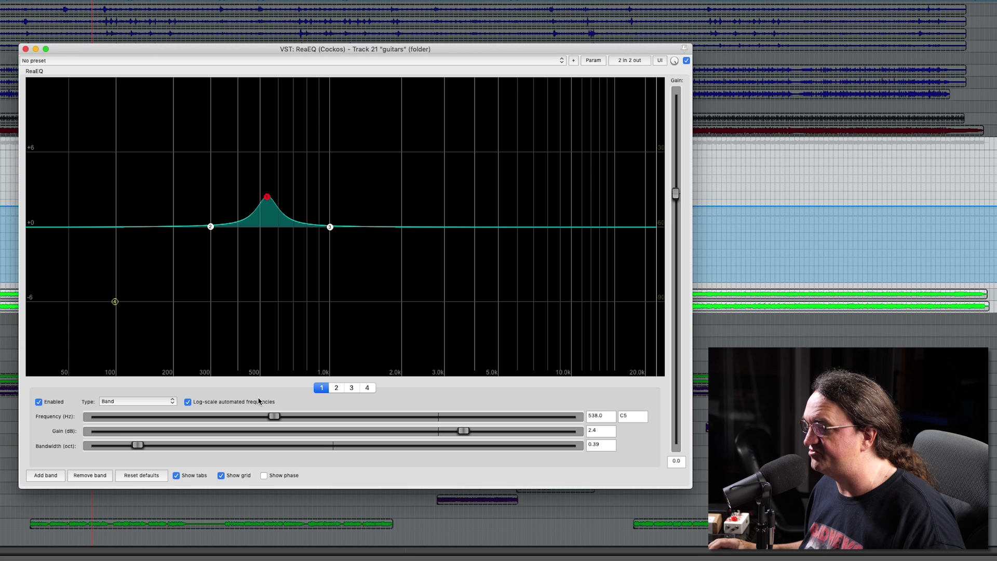
mouse_move(405, 422)
mouse_down()
mouse_move(291, 418)
mouse_move(430, 416)
mouse_up()
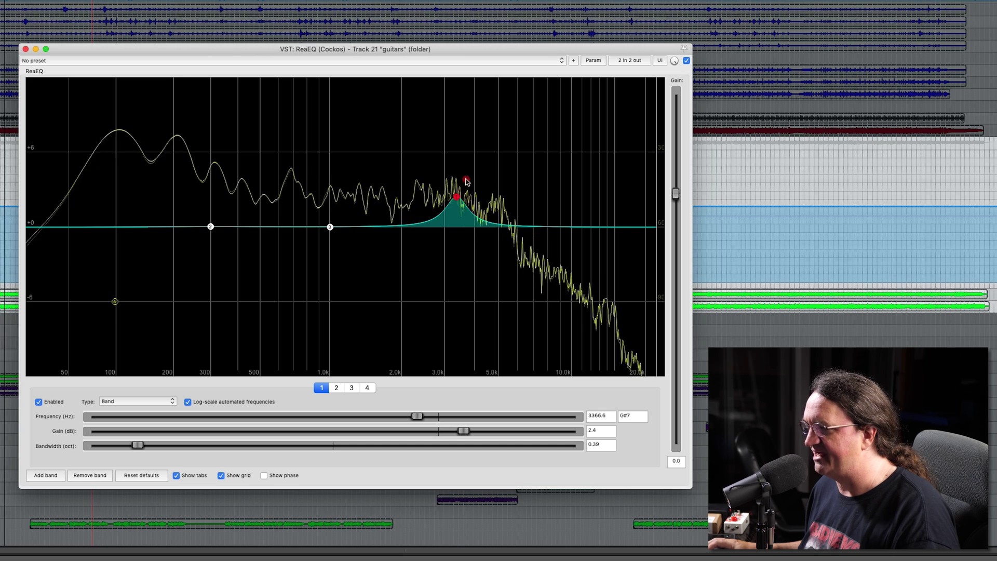
drag(457, 200, 490, 141)
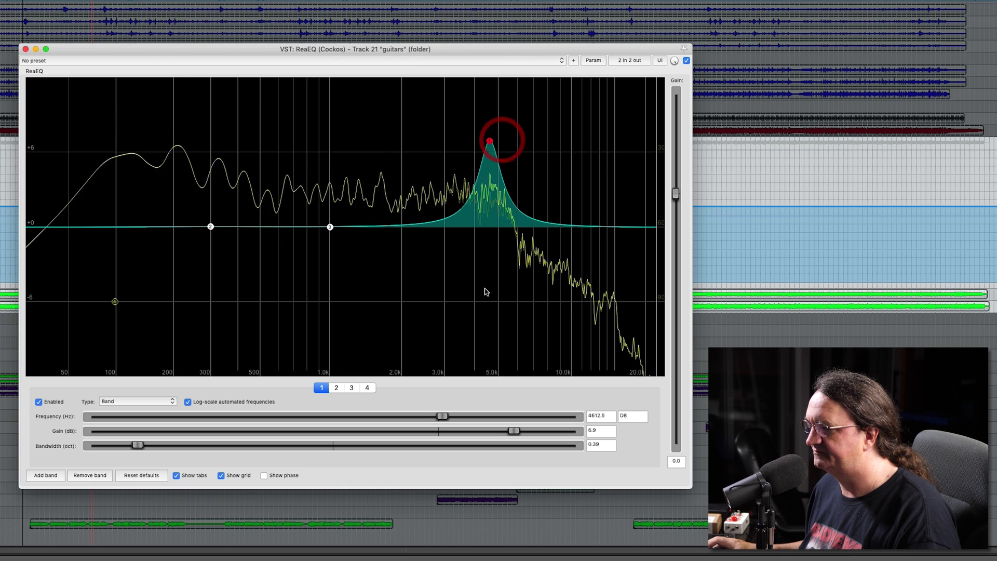
mouse_move(515, 430)
mouse_down()
mouse_move(540, 430)
mouse_move(502, 431)
mouse_up()
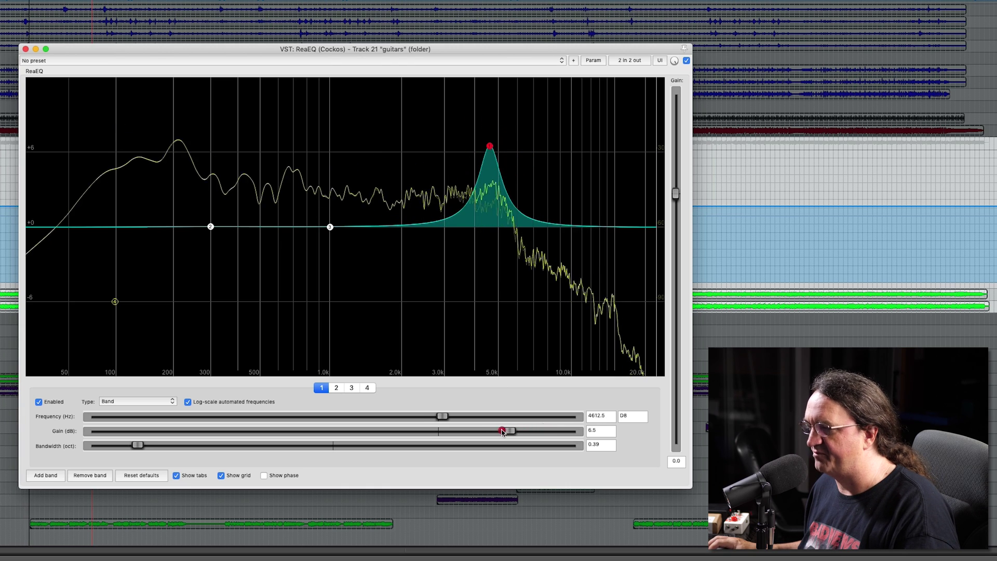
drag(427, 432, 404, 439)
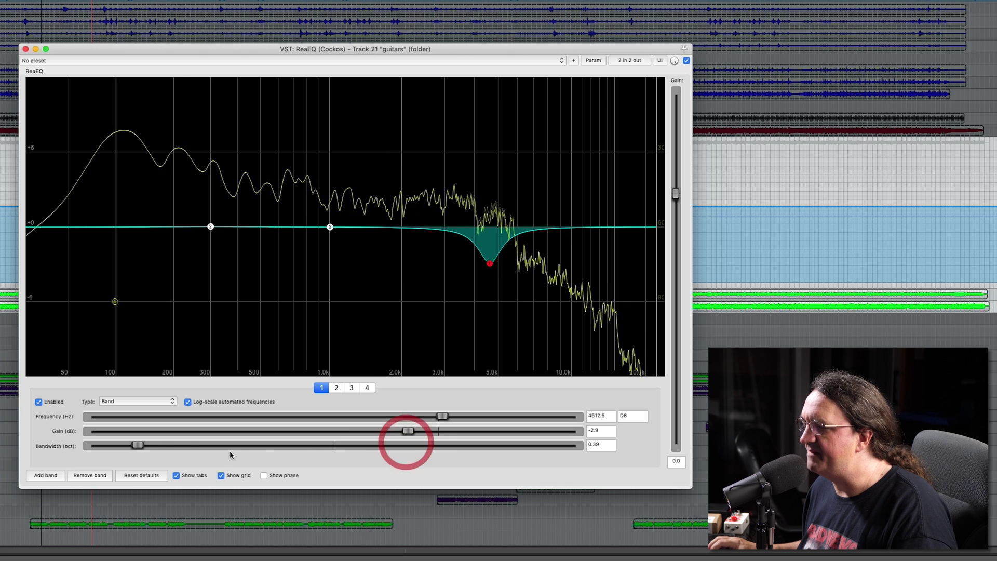
mouse_move(154, 449)
mouse_down()
mouse_move(494, 448)
mouse_move(53, 448)
mouse_up()
mouse_move(155, 448)
mouse_down()
mouse_move(207, 452)
mouse_move(168, 457)
mouse_up()
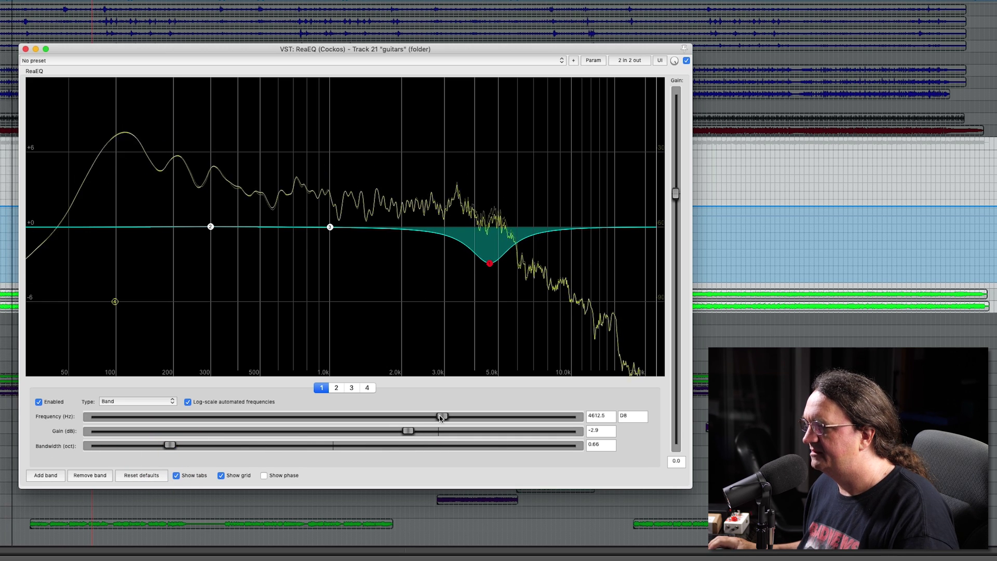
key(space)
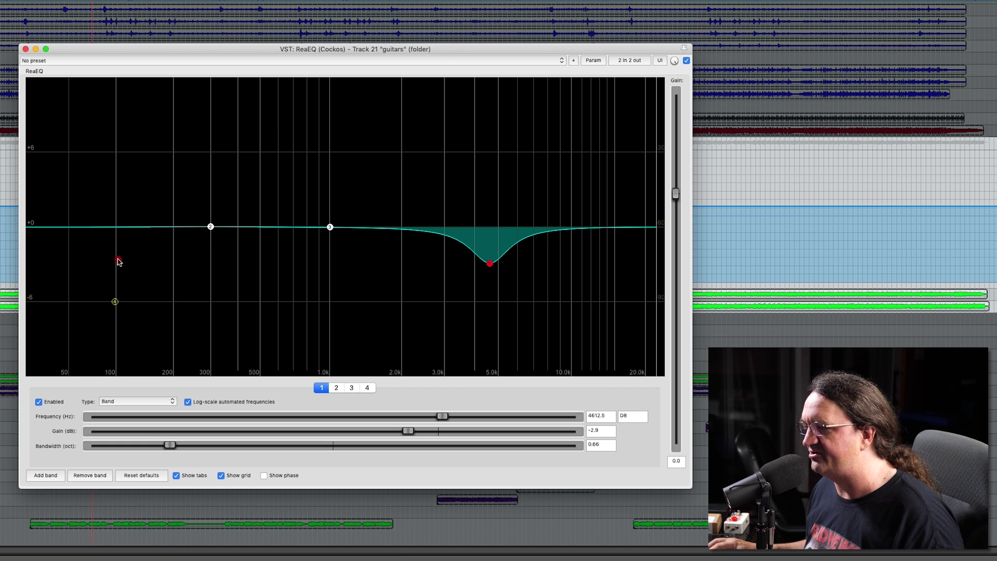
Make band 4 a Low Pass at about 23.4 kHz, switch it off, and return to band 1.
click(116, 302)
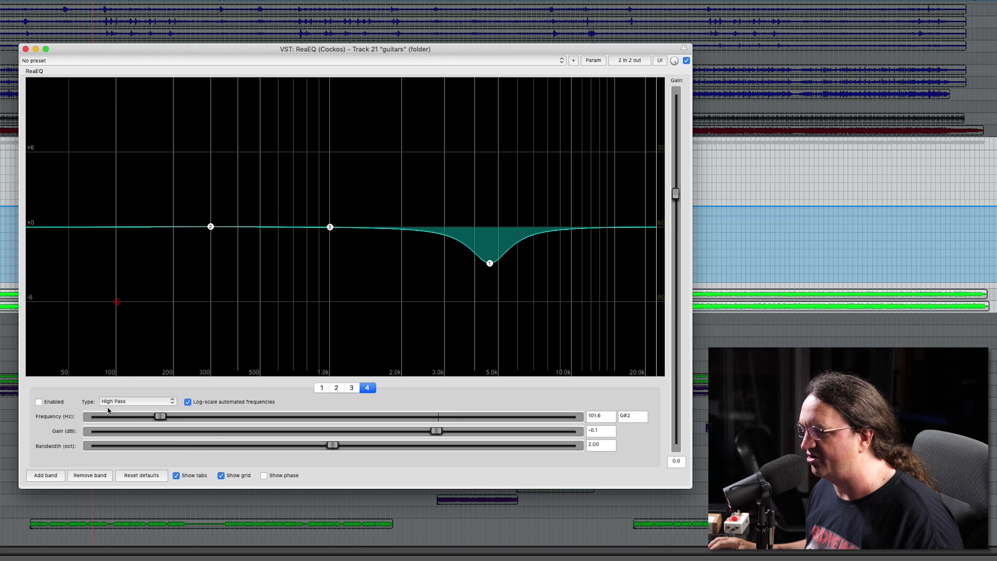
click(130, 403)
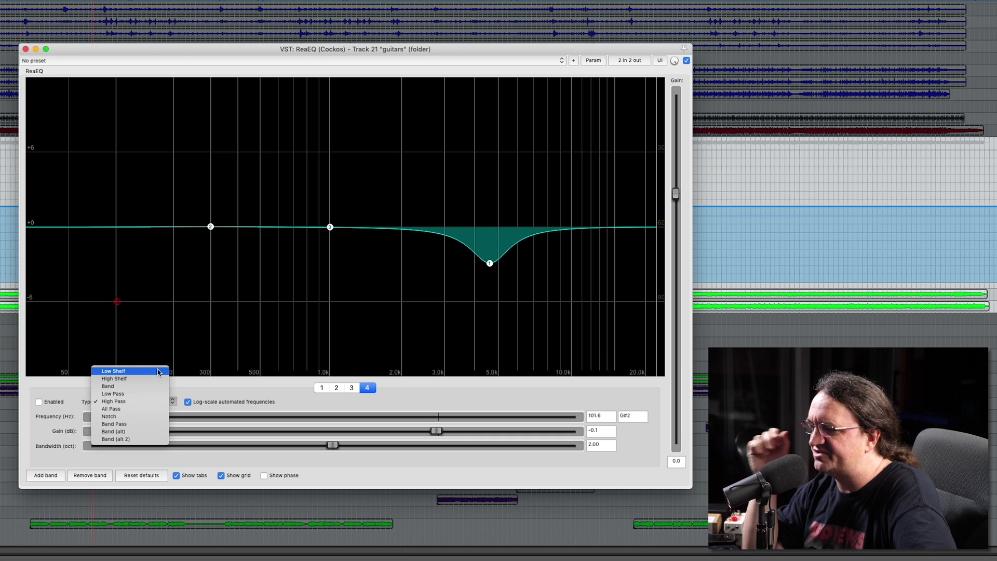
click(235, 394)
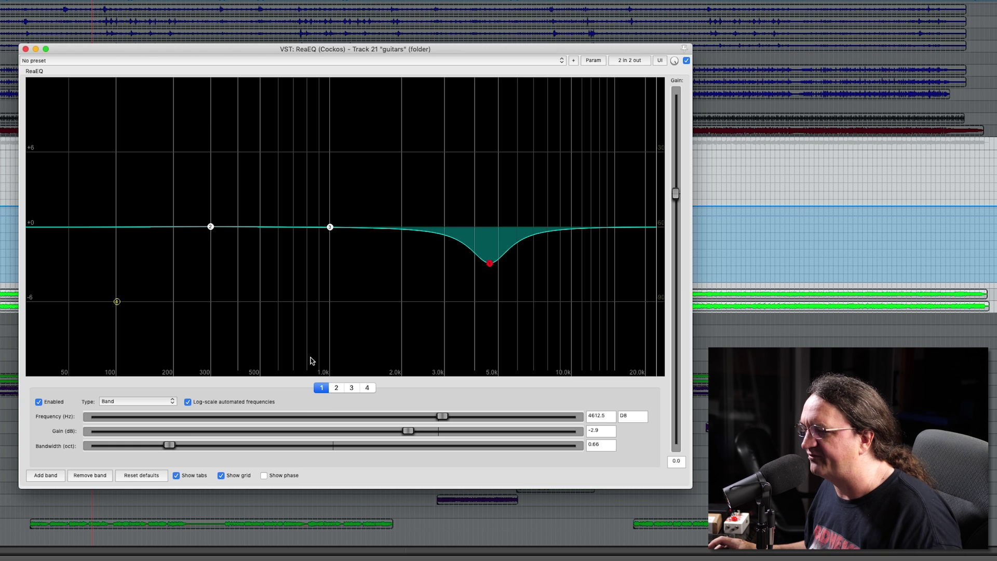
click(117, 301)
click(38, 401)
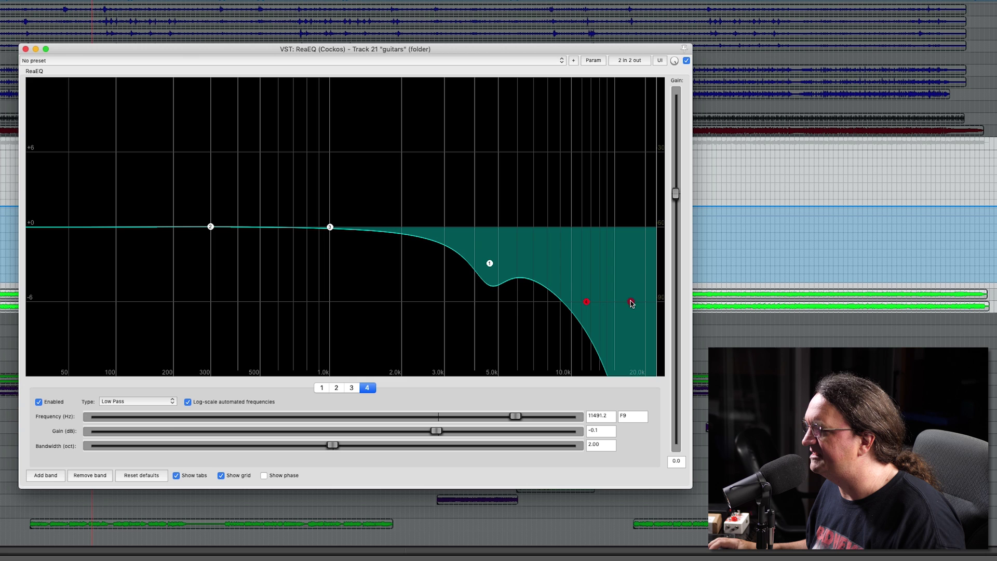
click(631, 302)
drag(593, 305, 663, 301)
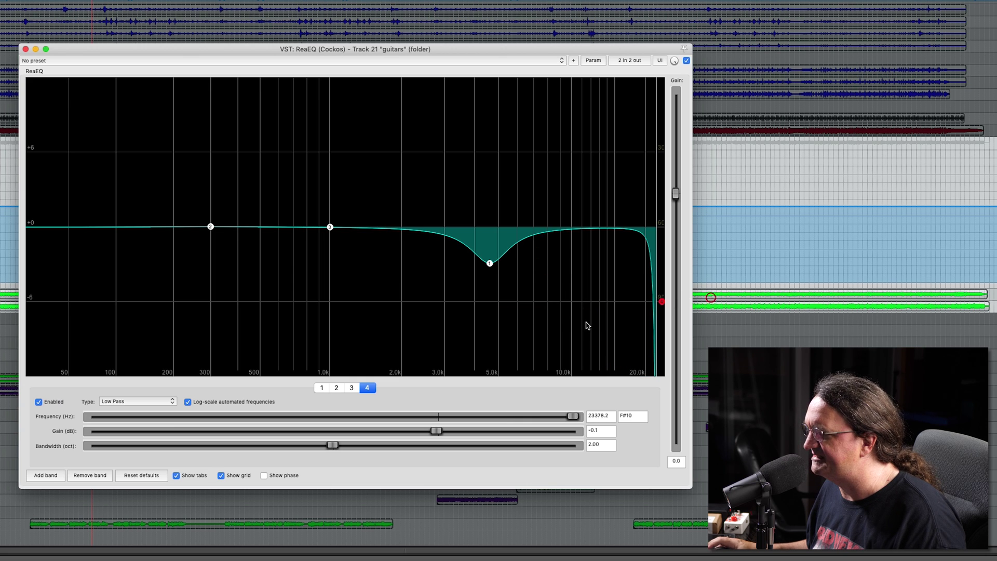
click(39, 402)
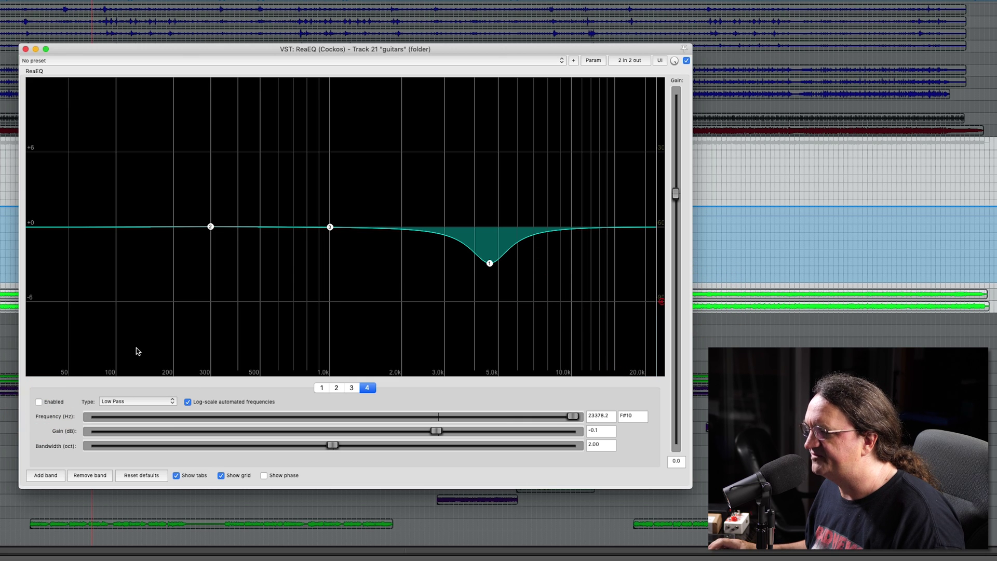
click(321, 387)
click(126, 402)
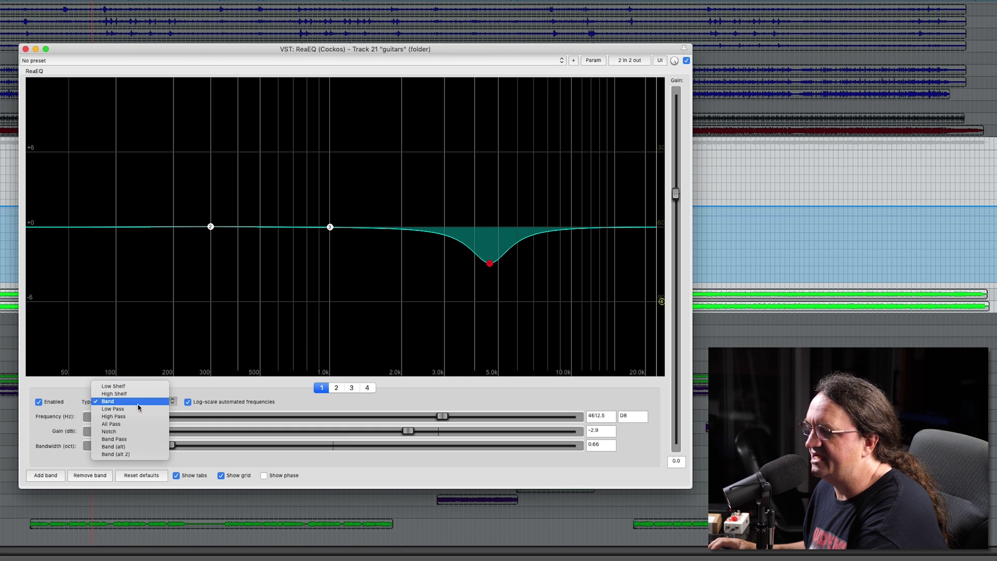
Change band 1 to a High Pass with its cutoff at the low end, and audition briefly.
click(142, 418)
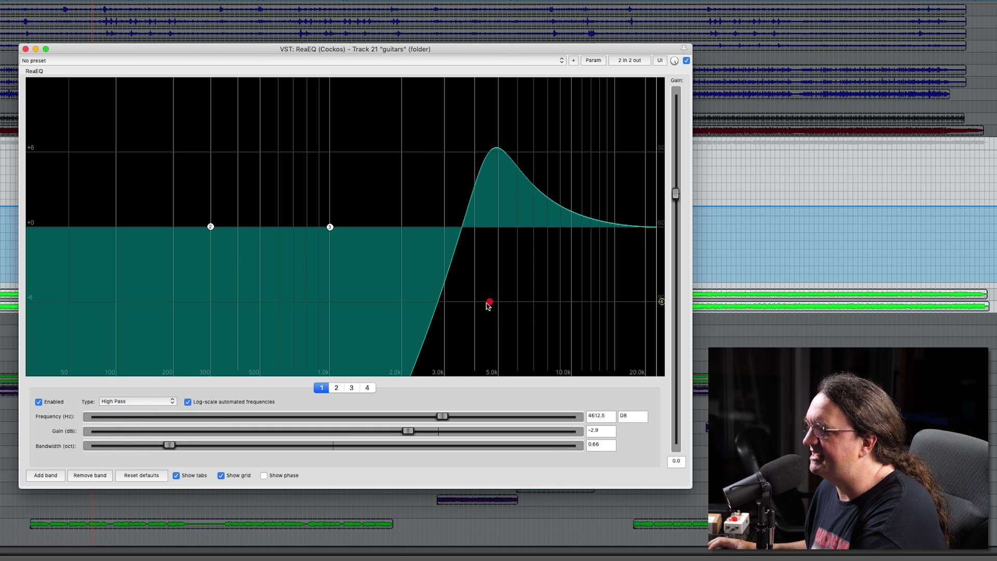
drag(488, 304, 112, 305)
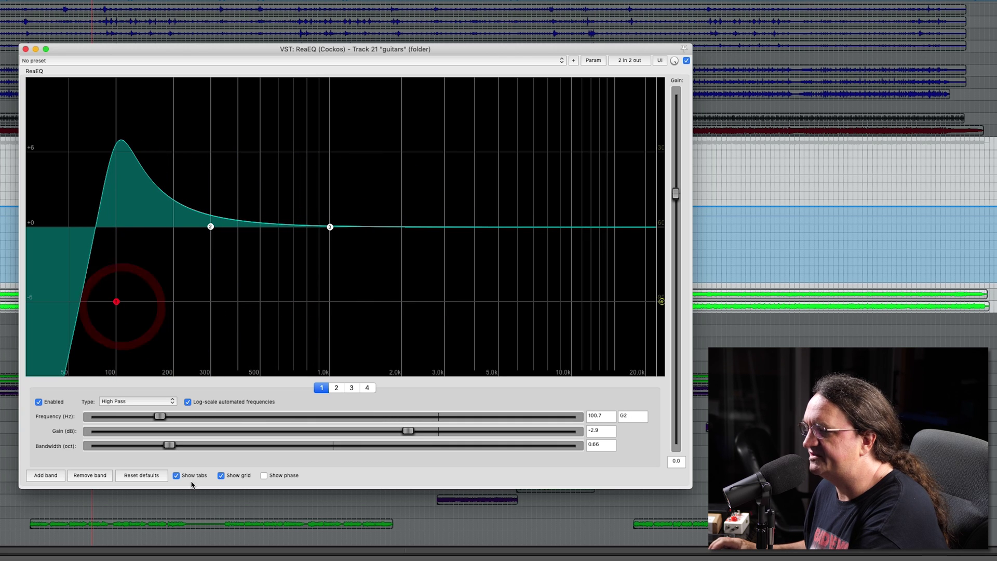
mouse_move(169, 445)
mouse_down()
mouse_move(332, 450)
mouse_move(161, 453)
mouse_up()
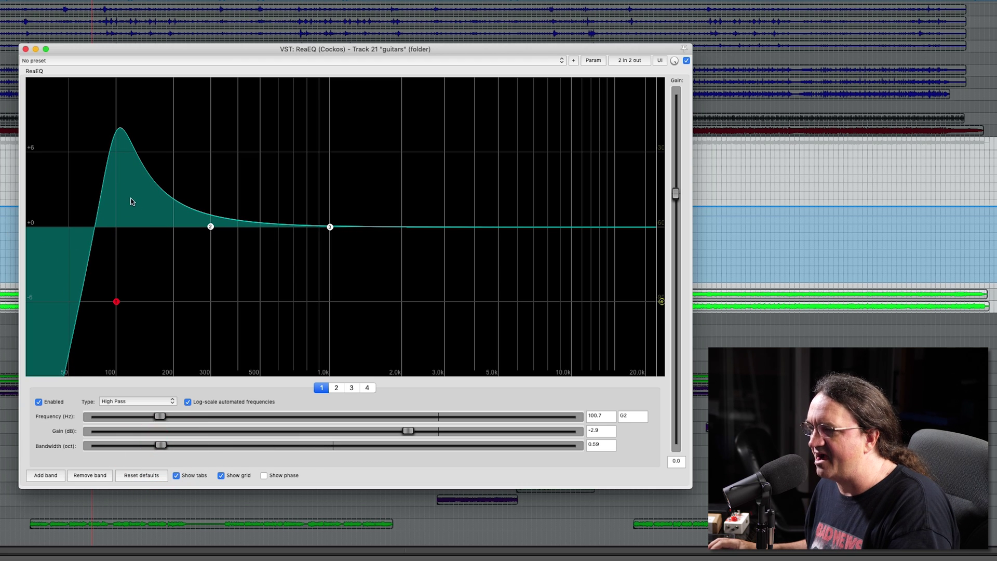
key(space)
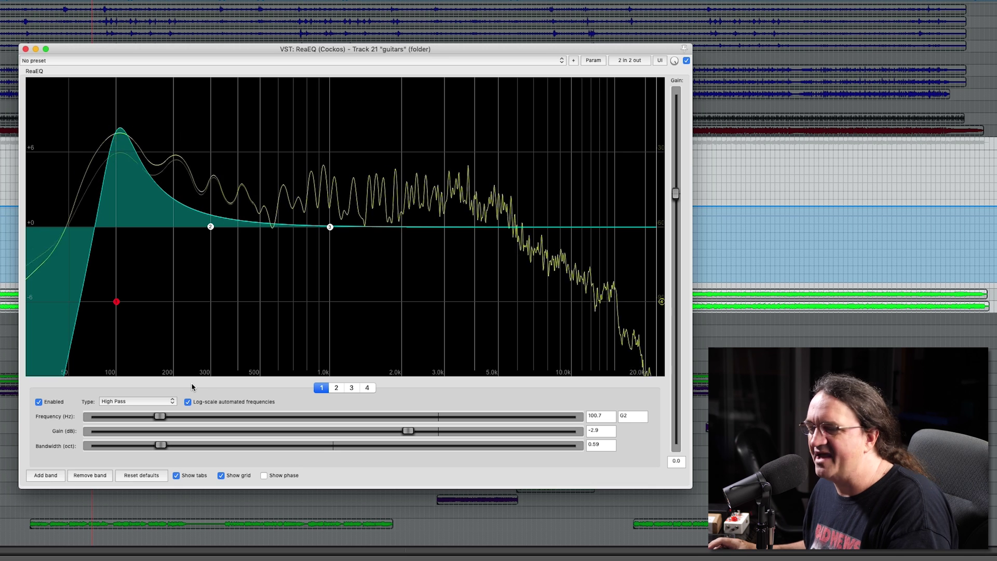
key(space)
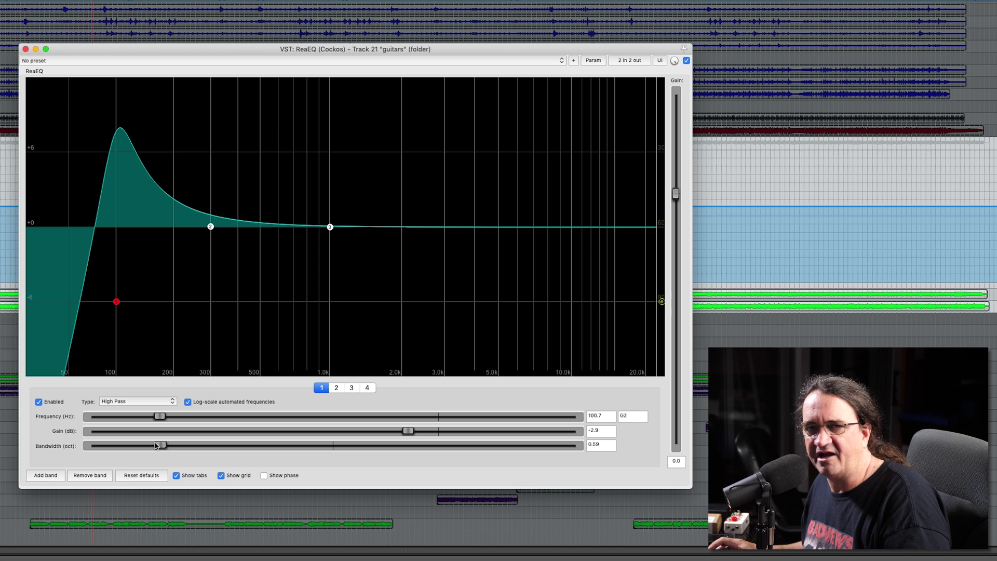
Widen the high-pass bandwidth to 1.81, set its cutoff to 77.4 Hz, and A/B with bypass.
drag(149, 445, 236, 442)
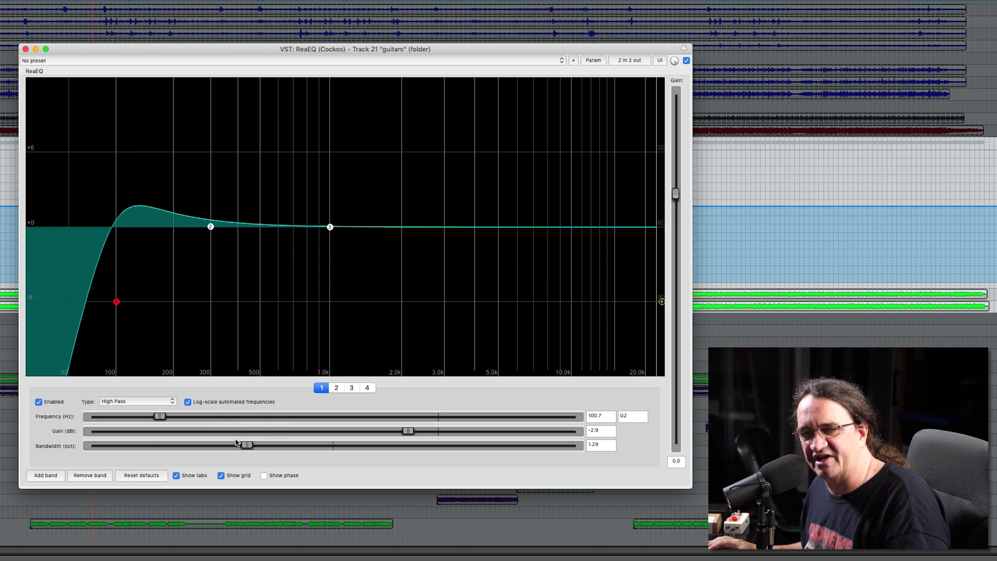
drag(247, 445, 309, 452)
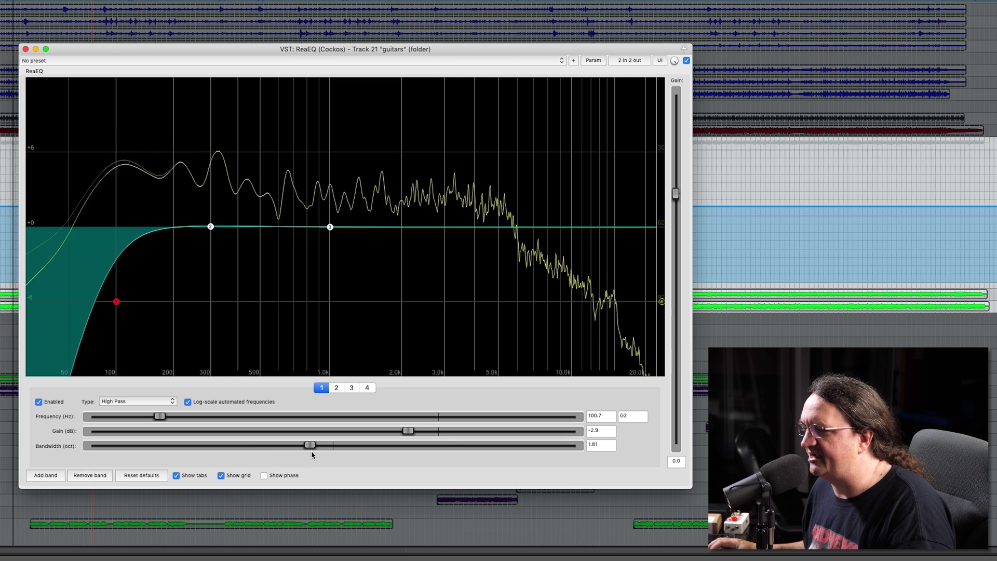
drag(113, 309, 96, 307)
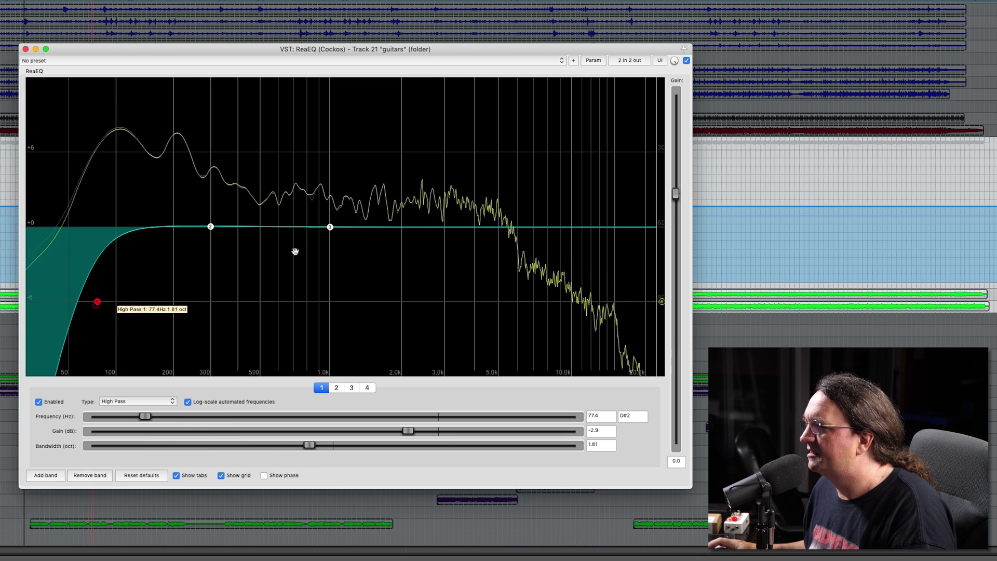
click(686, 61)
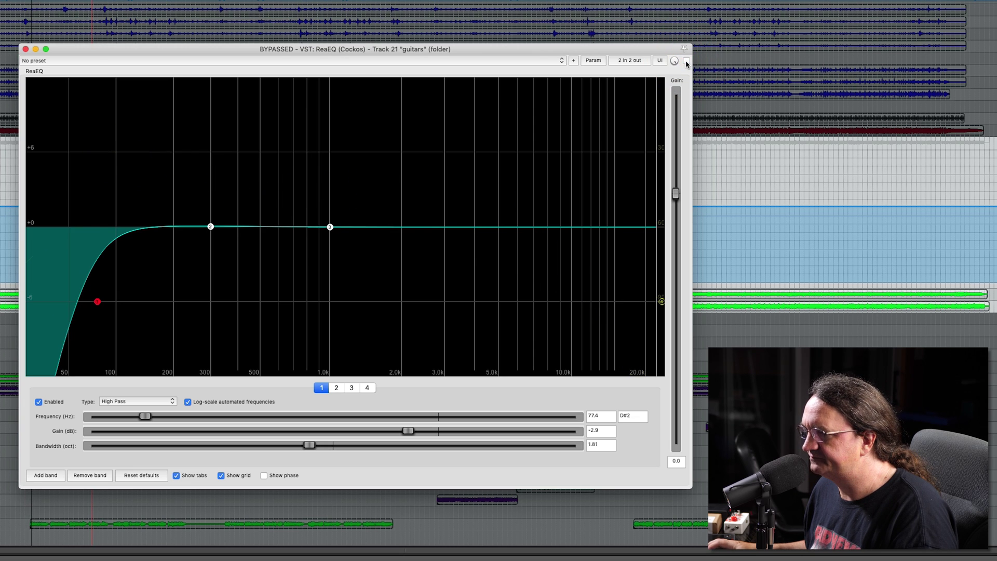
click(686, 61)
Shape band 3 into a narrow 0.24-octave cut of -1.7 dB at 3993.8 Hz.
drag(330, 226, 443, 183)
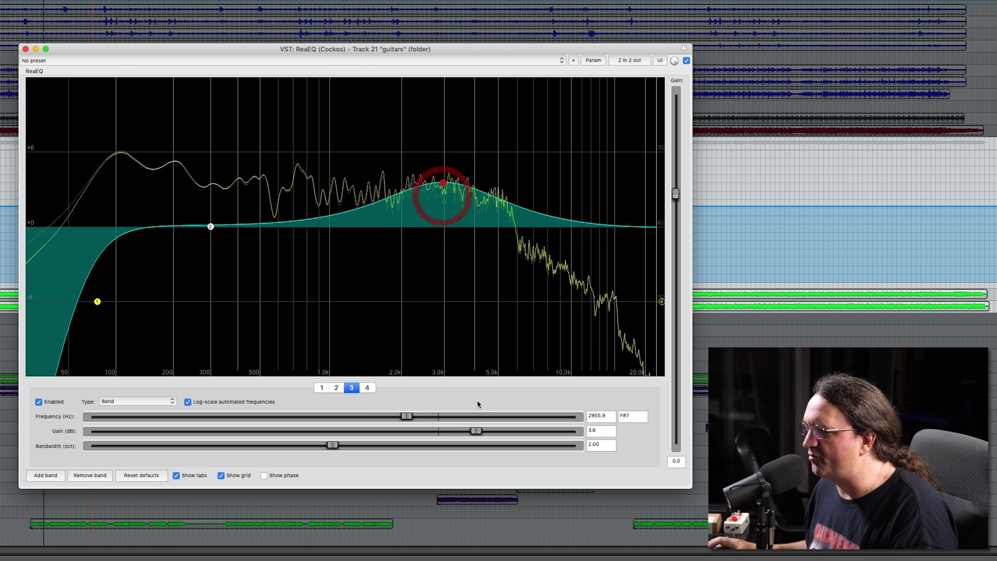
drag(332, 446, 120, 451)
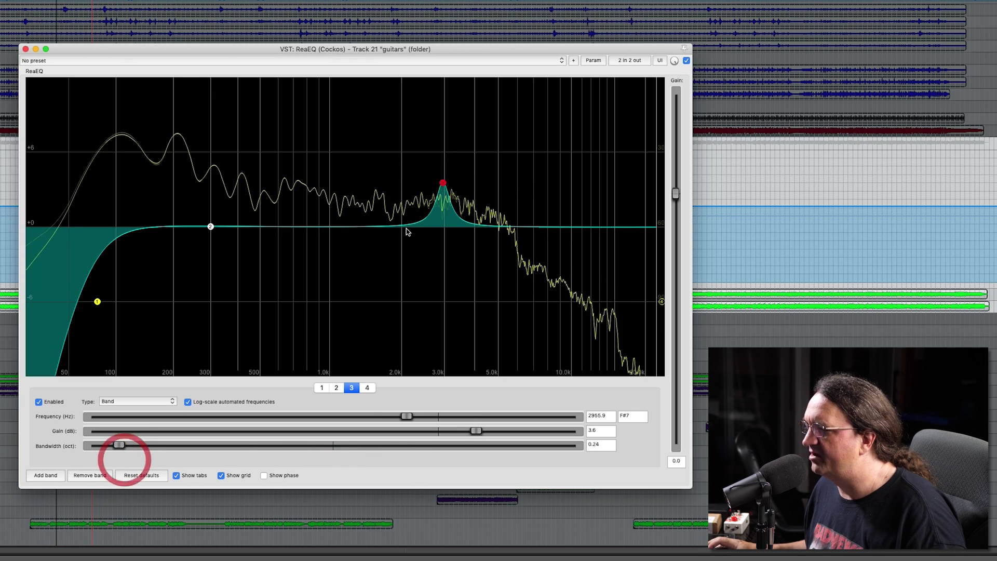
drag(442, 183, 474, 114)
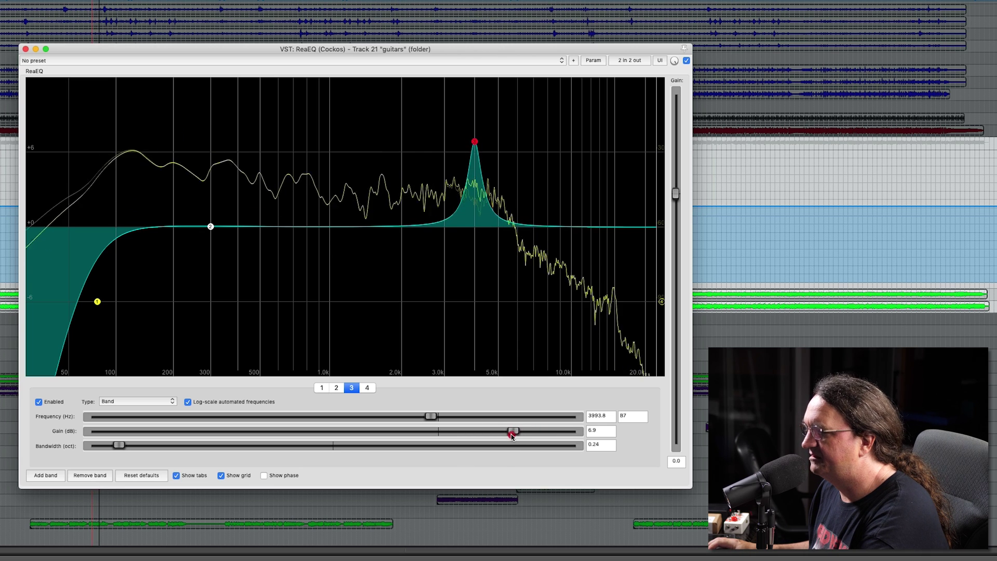
drag(460, 438, 428, 442)
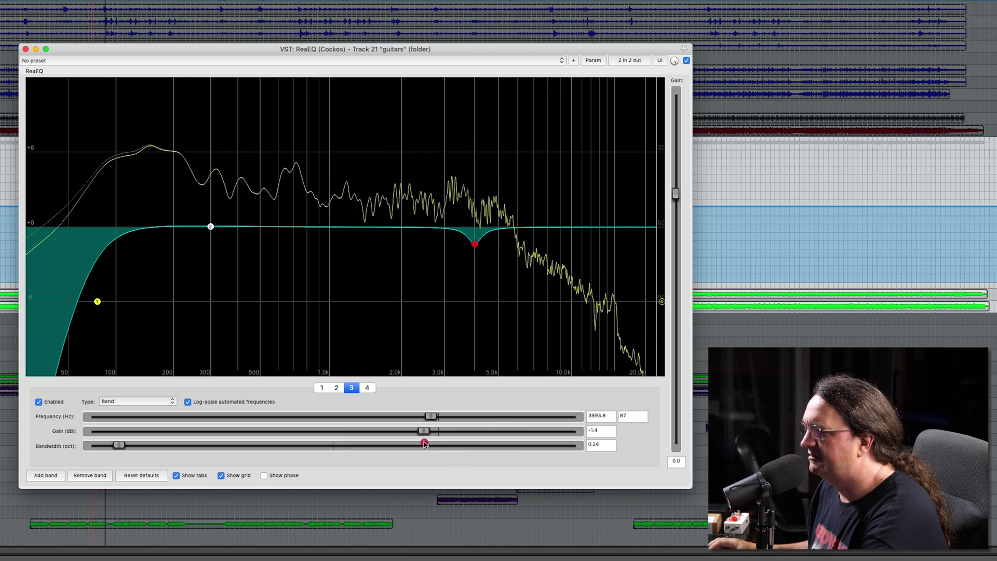
click(421, 443)
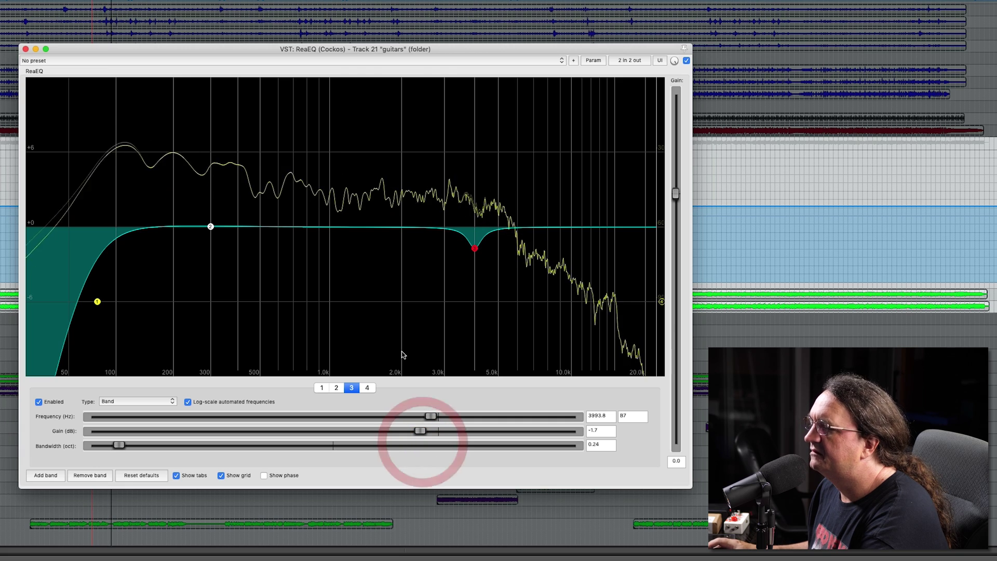
Switch band 4 to a High Shelf filter type and enable it.
click(367, 387)
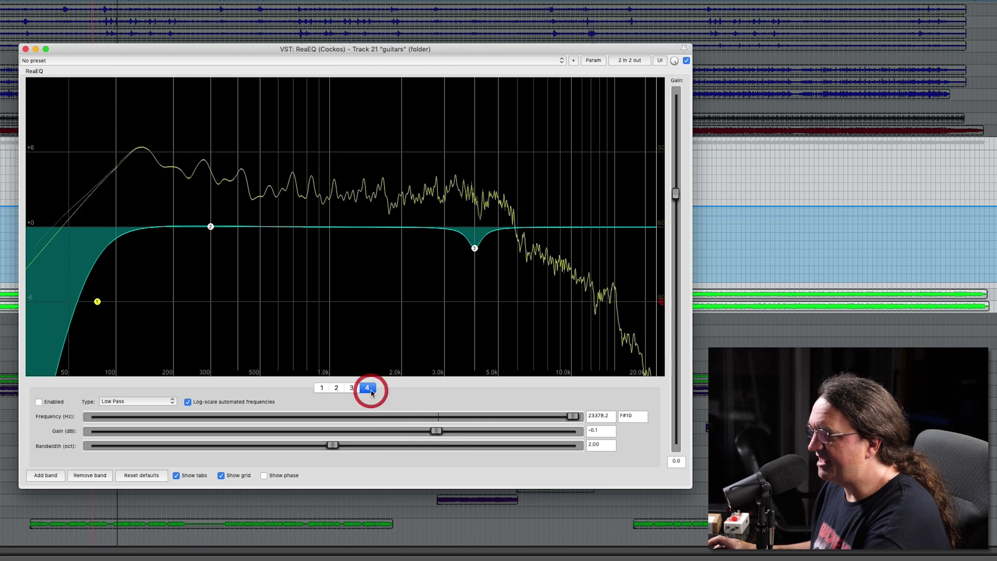
click(149, 406)
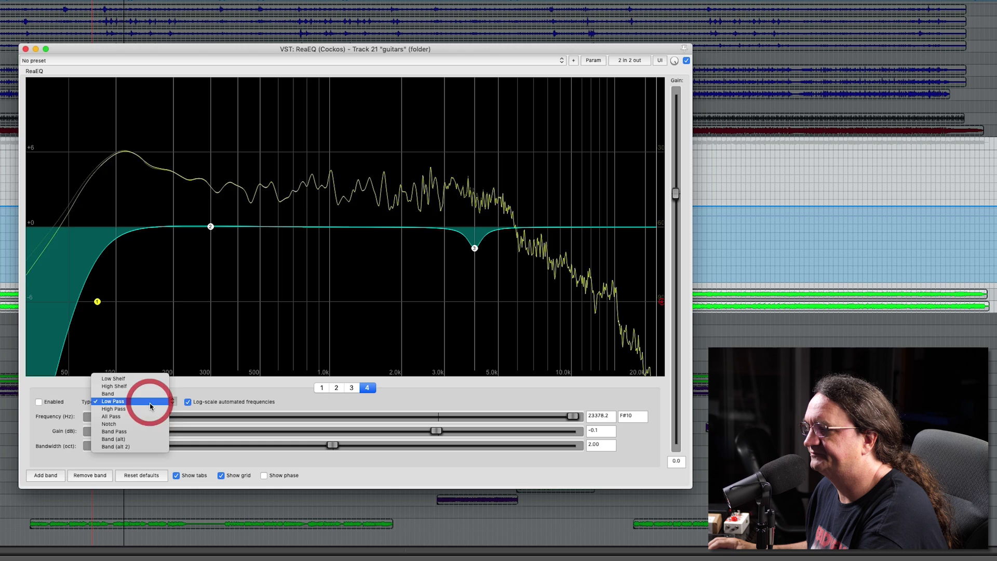
click(141, 386)
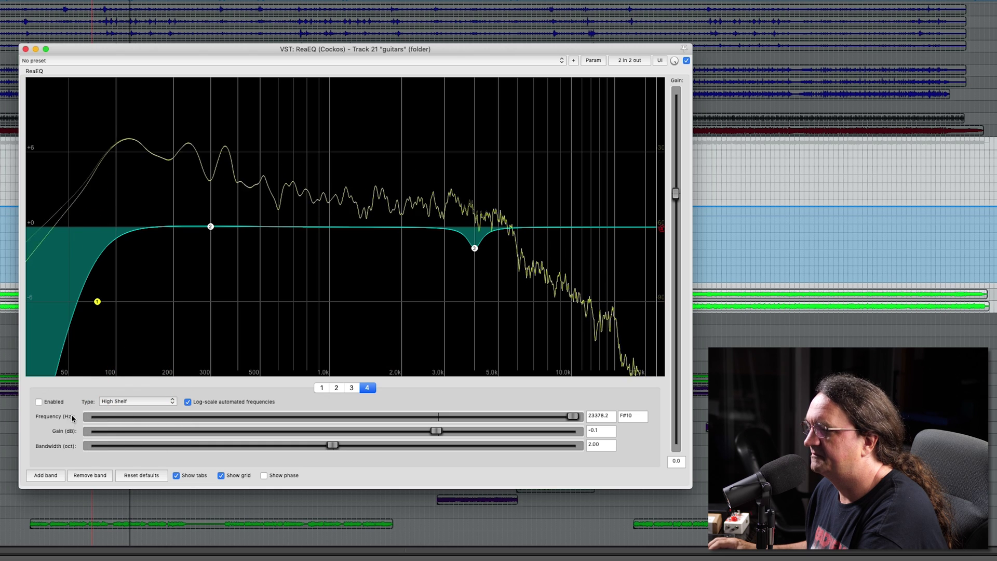
click(39, 402)
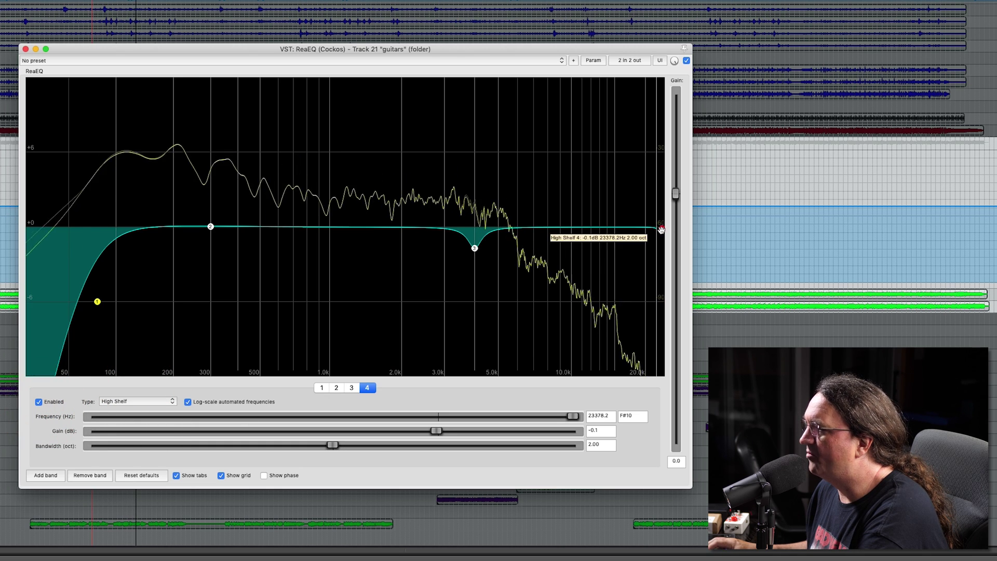
Place the high shelf at 10401.7 Hz with a +4.8 dB boost and 0.75 bandwidth.
drag(661, 229, 573, 182)
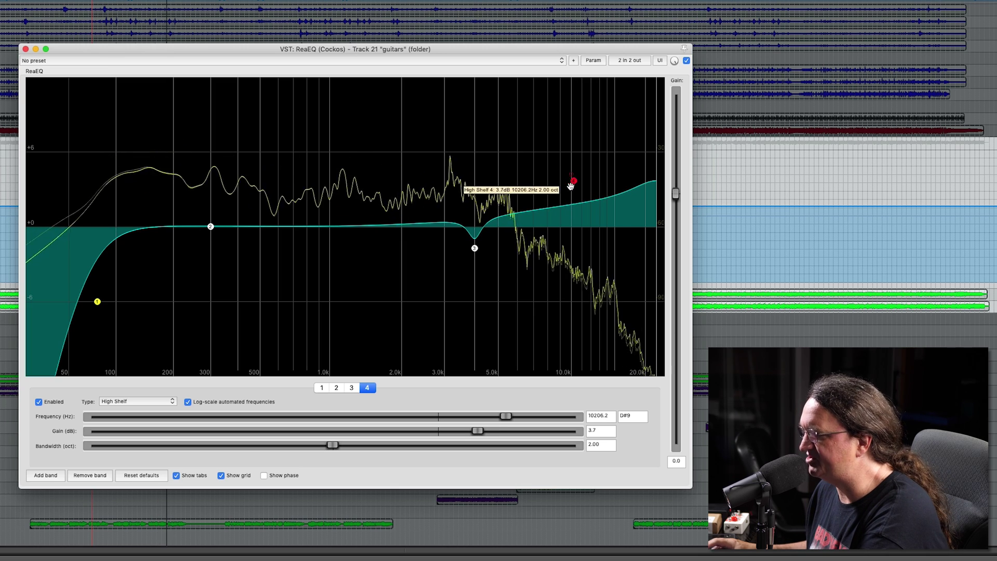
drag(336, 450, 407, 464)
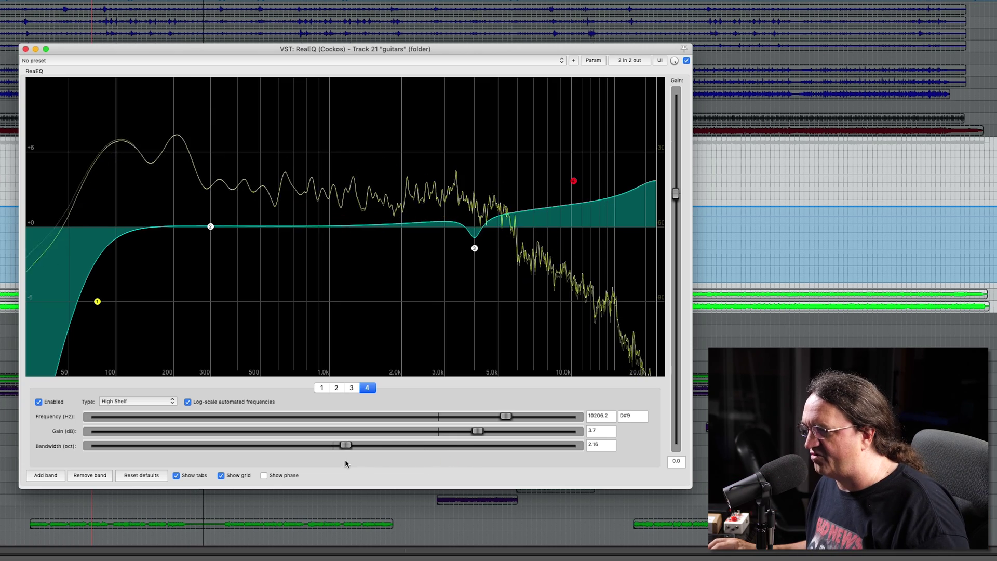
drag(246, 464, 208, 467)
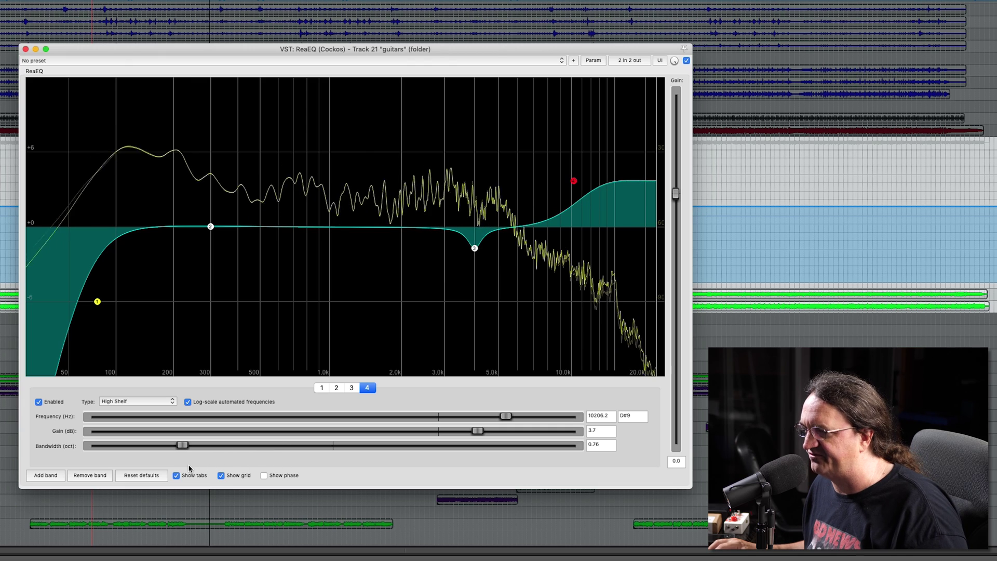
drag(251, 428, 249, 428)
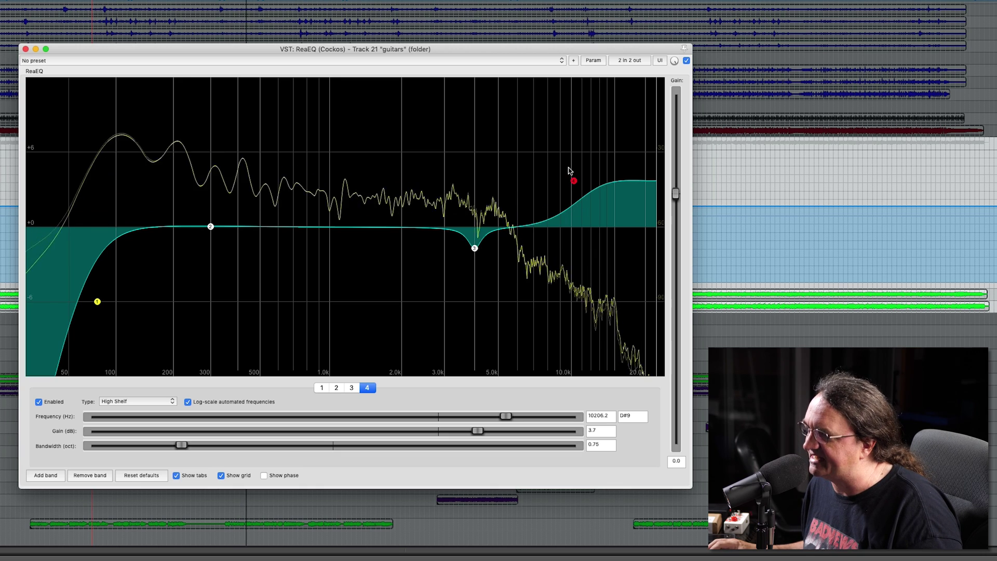
drag(573, 181, 576, 166)
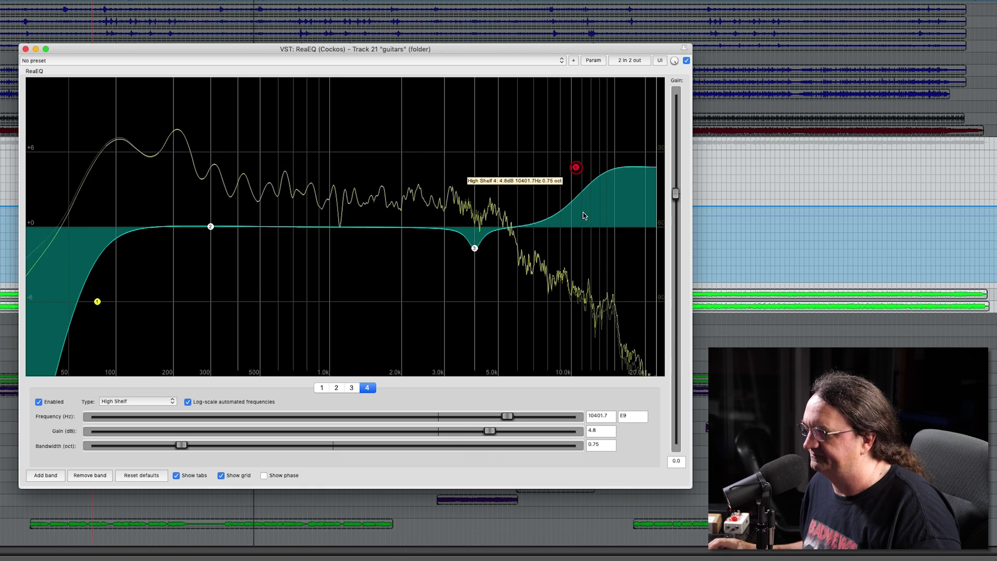
Bypass ReaEQ briefly to compare the sound, then restart playback.
click(687, 62)
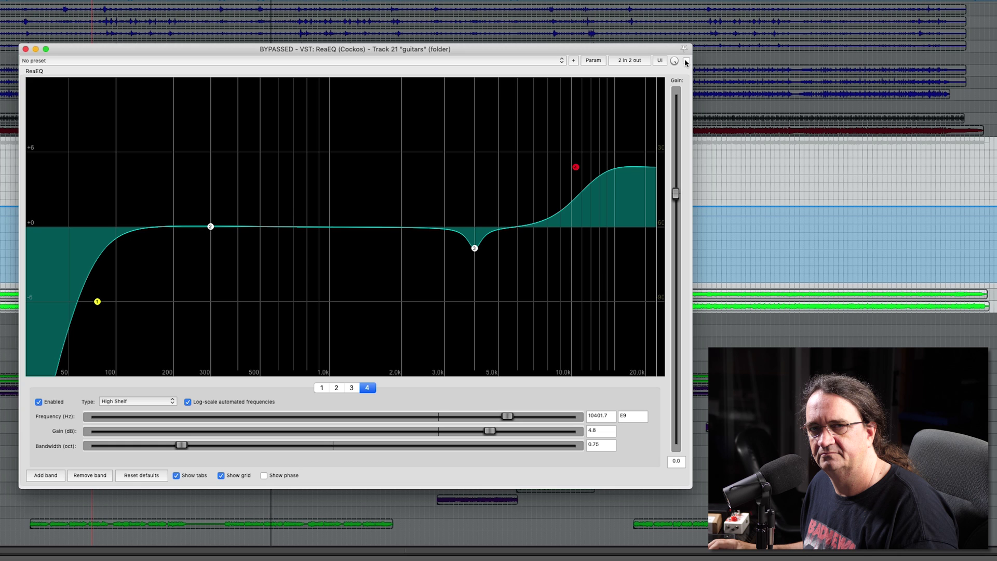
click(686, 61)
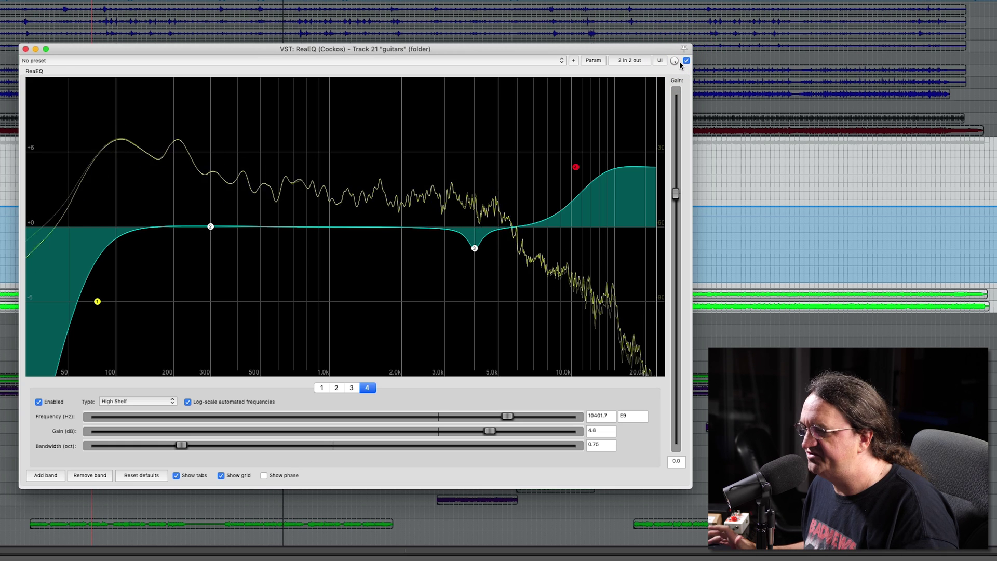
key(space)
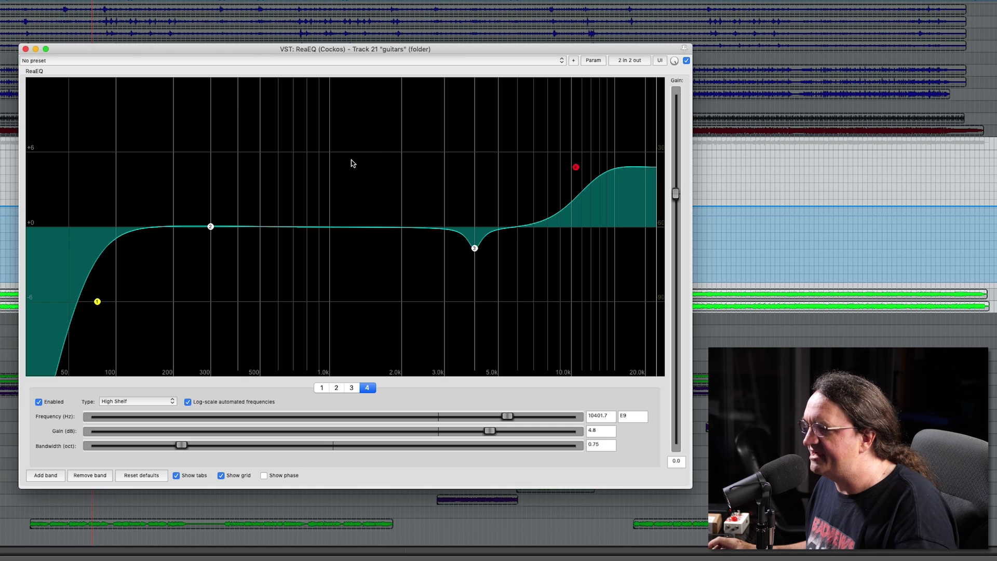
key(space)
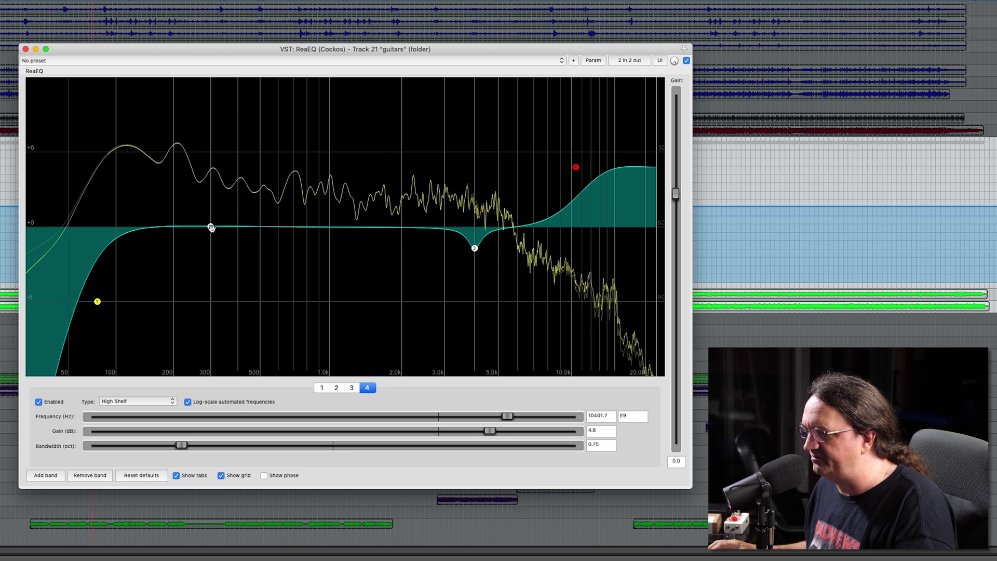
Dip band 2 by -0.6 dB at 209.1 Hz (1.30 oct); shift the shelf to 11274.6 Hz, +4.9 dB.
drag(210, 227, 178, 235)
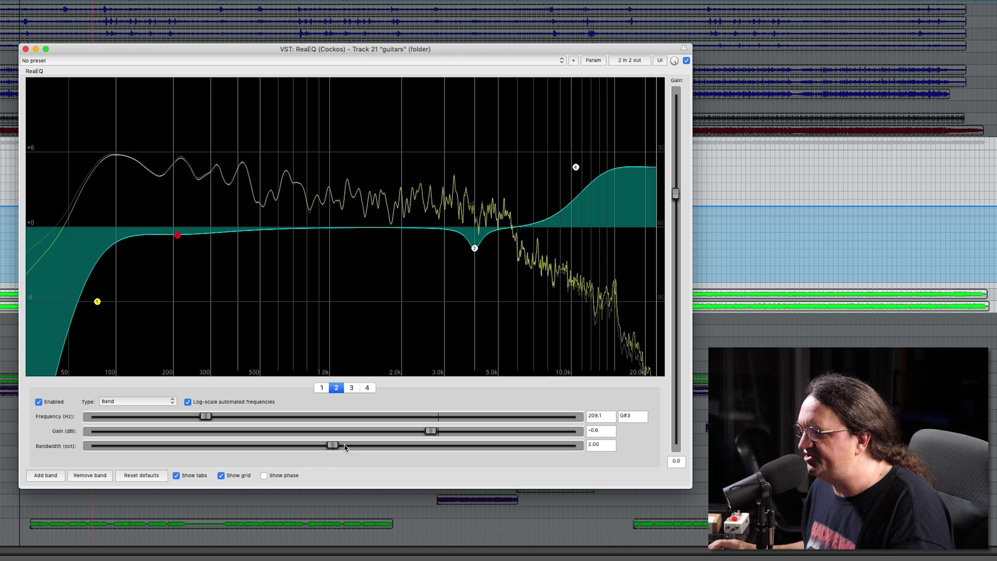
drag(332, 445, 248, 445)
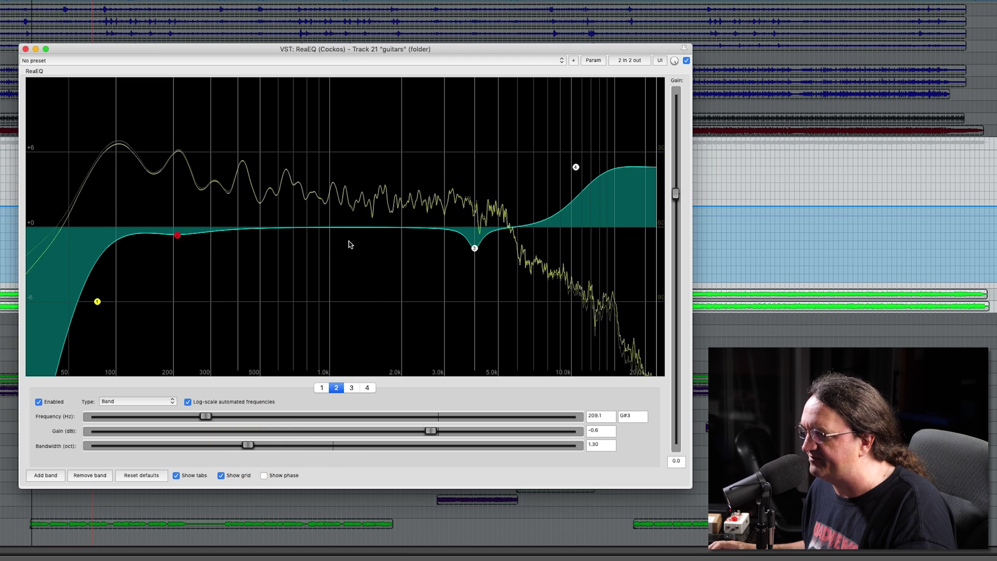
mouse_move(576, 166)
mouse_move(577, 166)
mouse_down()
mouse_move(579, 111)
mouse_move(576, 182)
mouse_move(584, 166)
mouse_up()
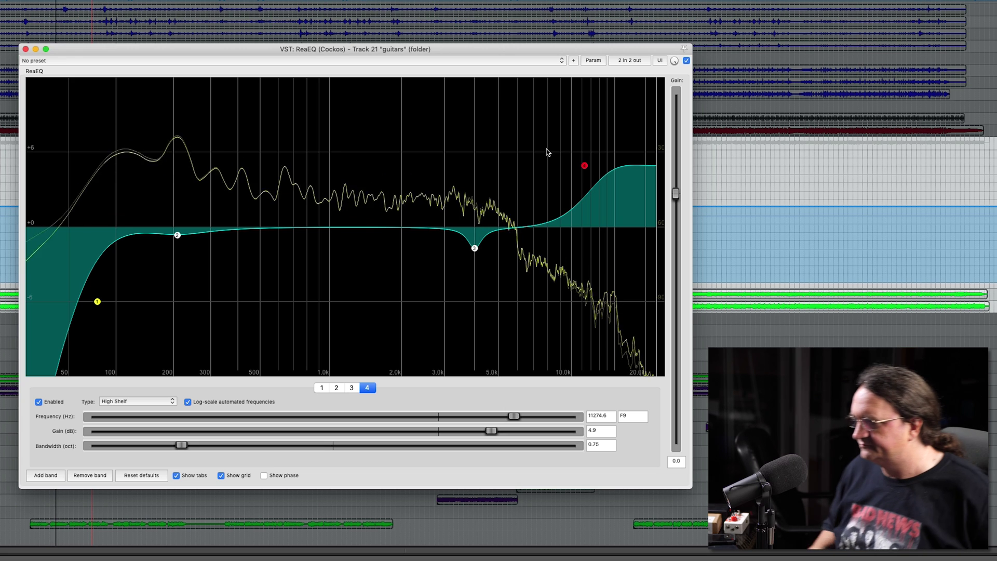
key(space)
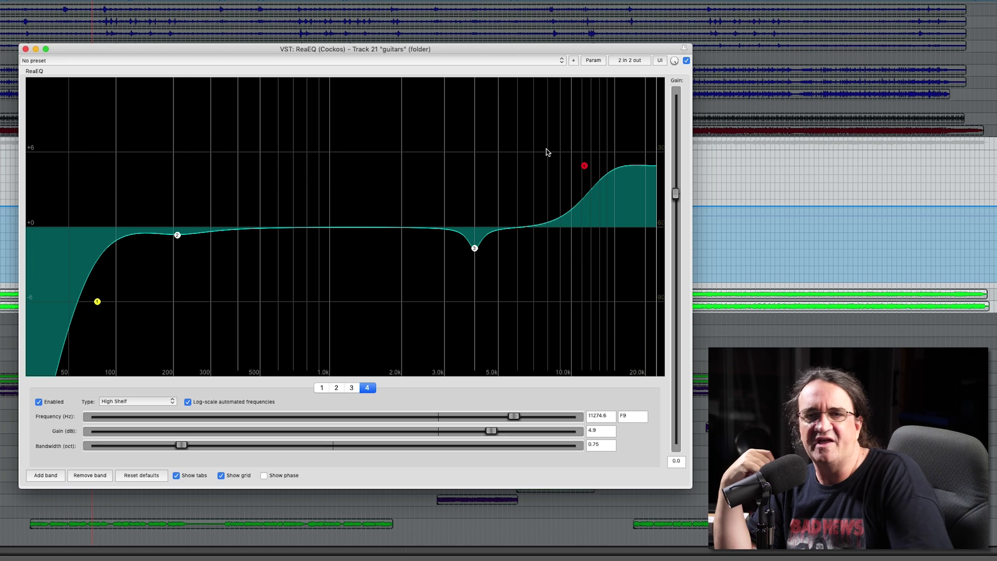